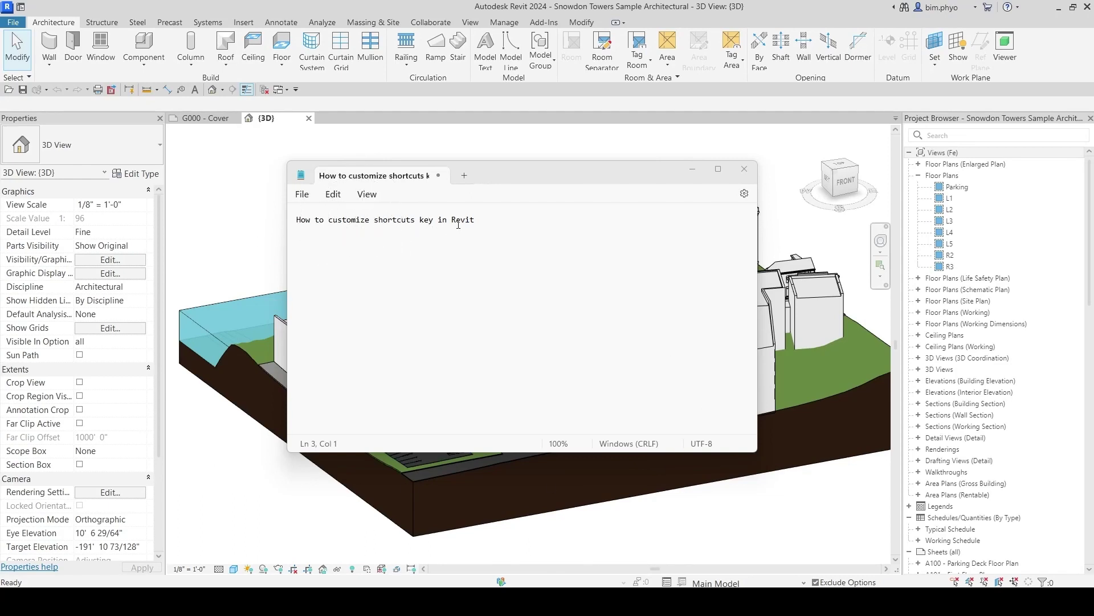
Add the line "KS = keyboard shortcuts" to the Notepad note and return to Revit
left_click_drag(508, 168, 536, 167)
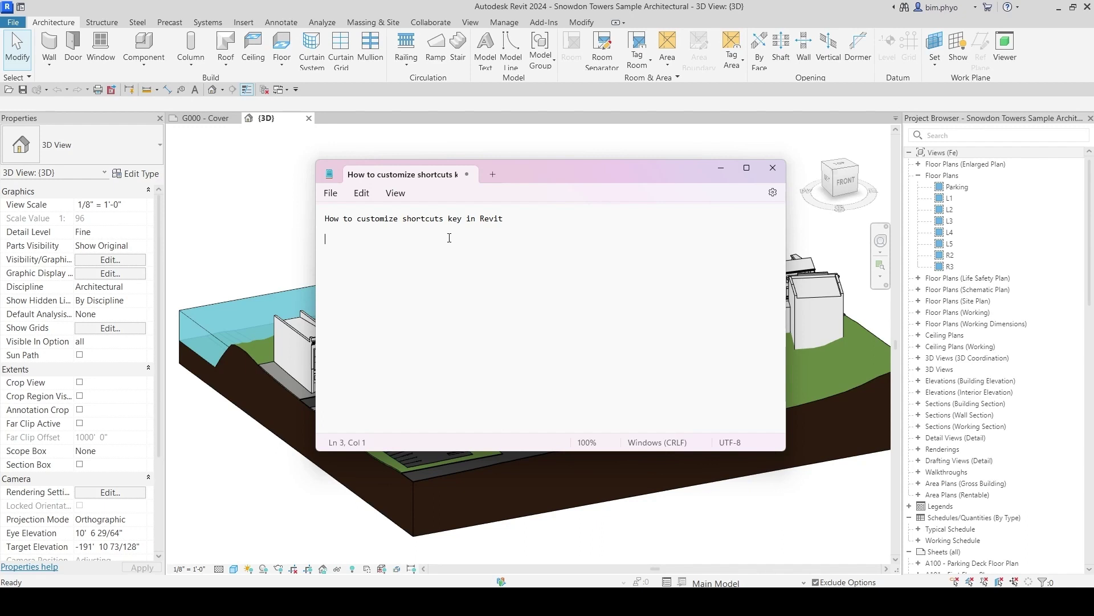
type("KS = keyboard shortcuts")
left_click(655, 140)
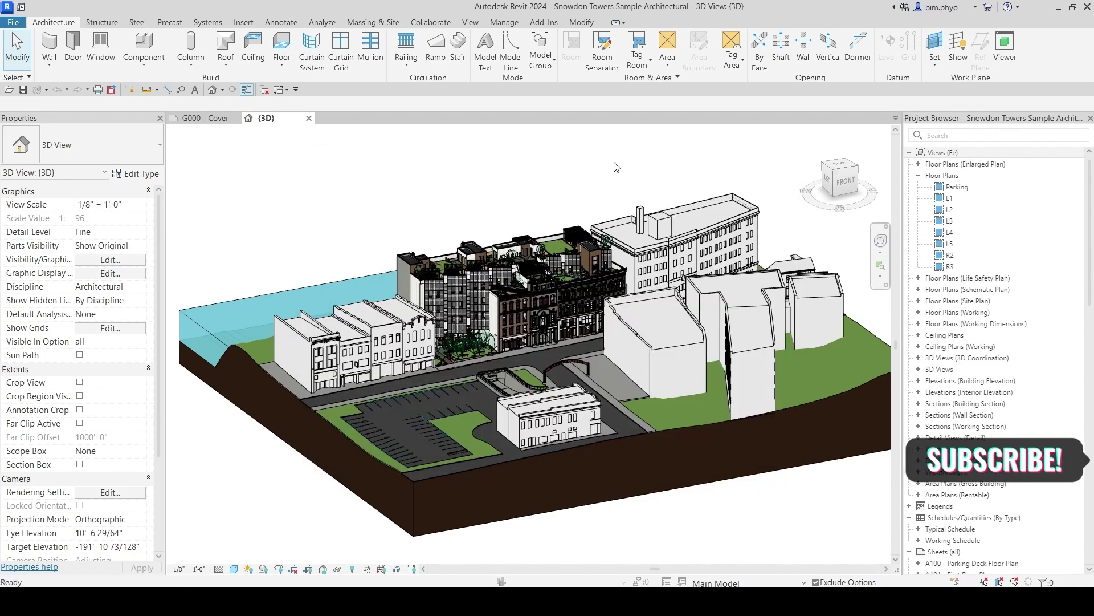
Open the Keyboard Shortcuts dialog directly from the 3D view, then dismiss it without changes
key("k")
key("s")
left_click_drag(611, 107, 544, 95)
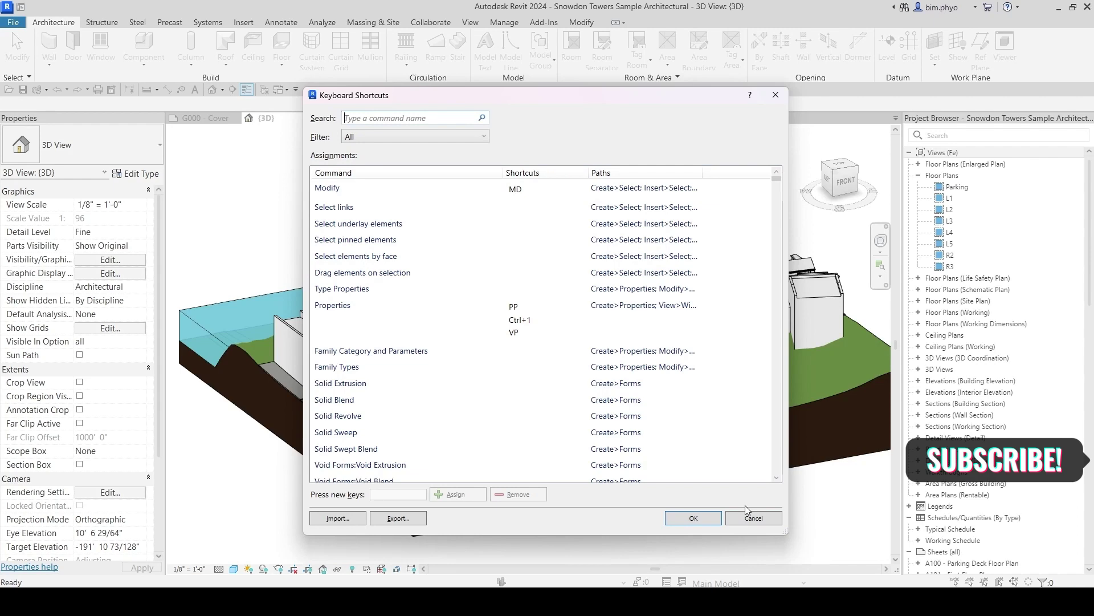
left_click(752, 518)
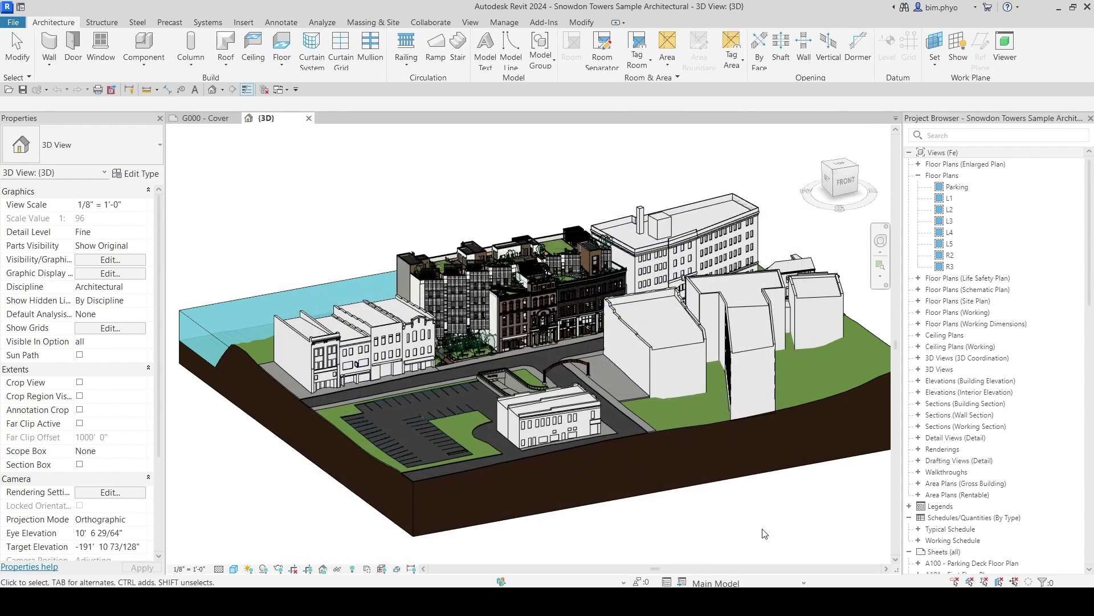
Open the keyboard shortcut customization through the User Interface section of the program options
left_click(14, 22)
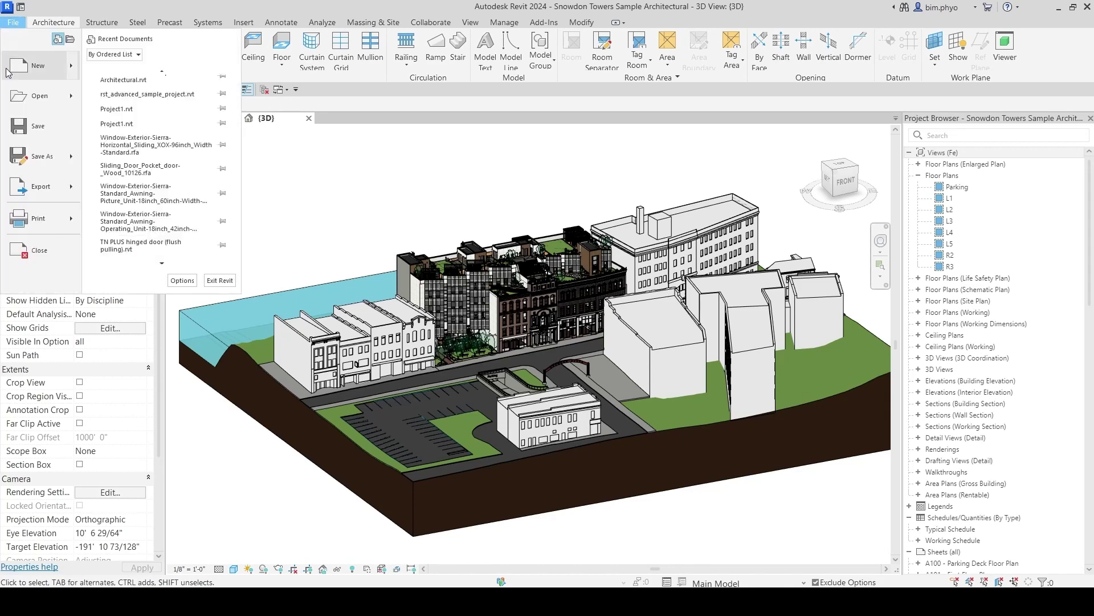
left_click(176, 282)
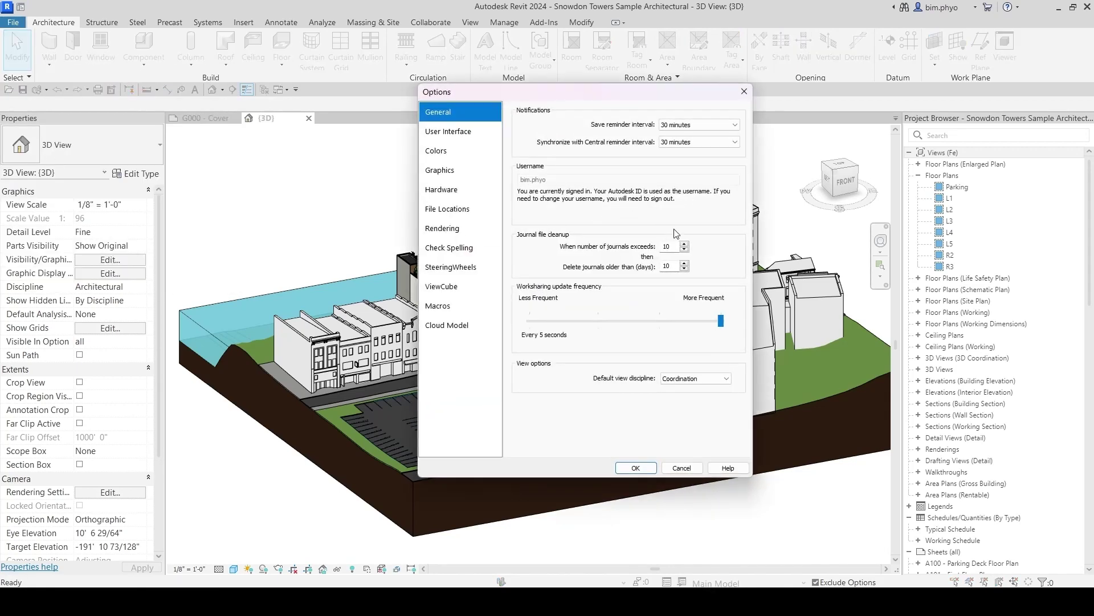
left_click(457, 136)
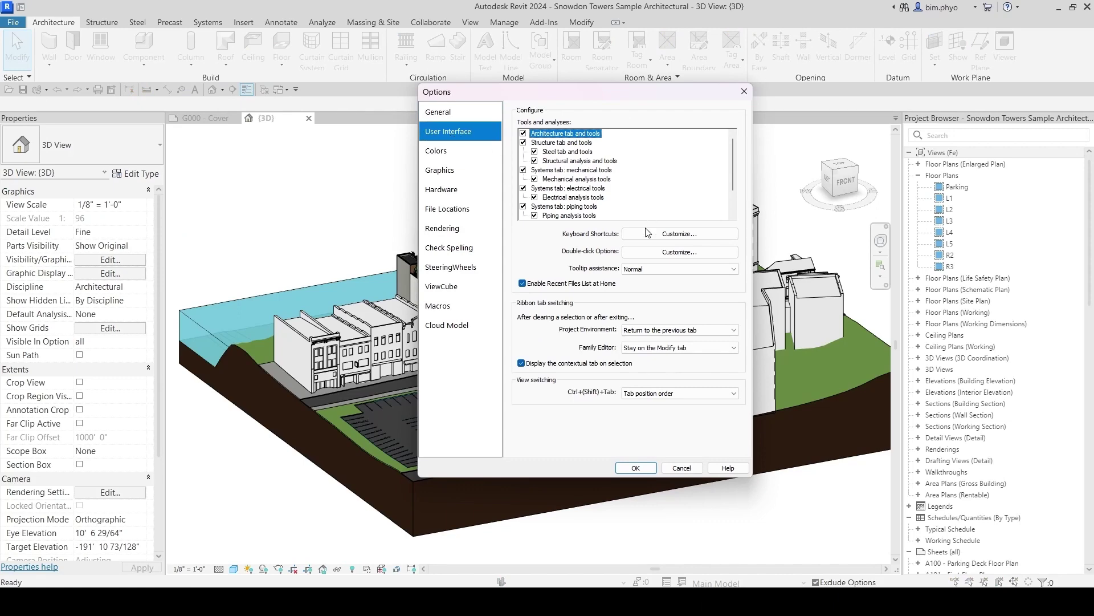
left_click(660, 238)
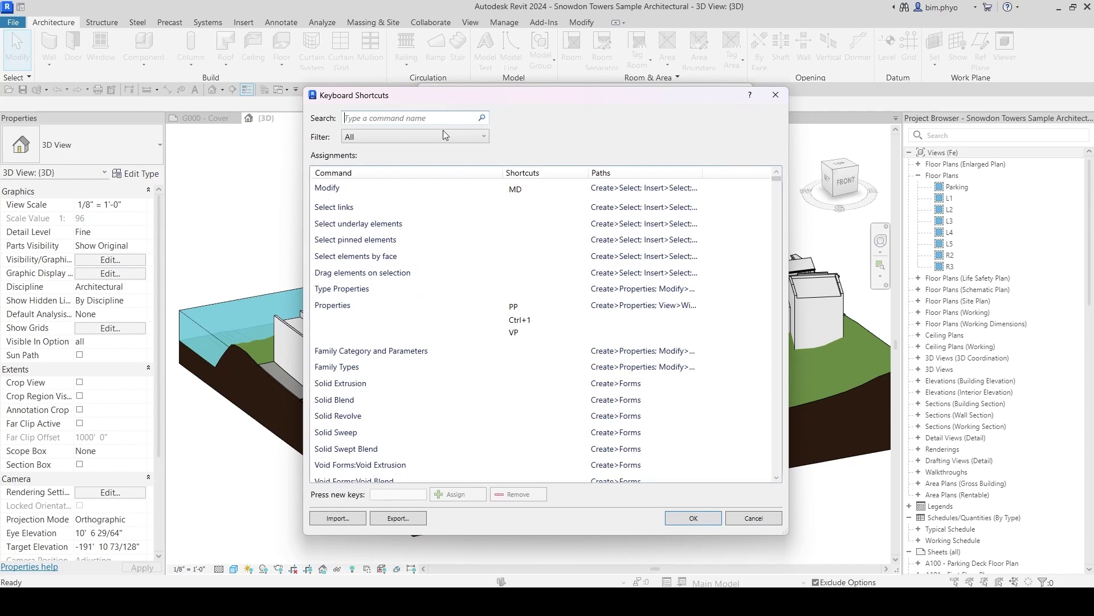
Look through the full list of commands and their assigned shortcuts, then close the dialogs
scroll(778, 188, "down", 3)
left_click_drag(778, 187, 775, 480)
scroll(775, 480, "down", 15)
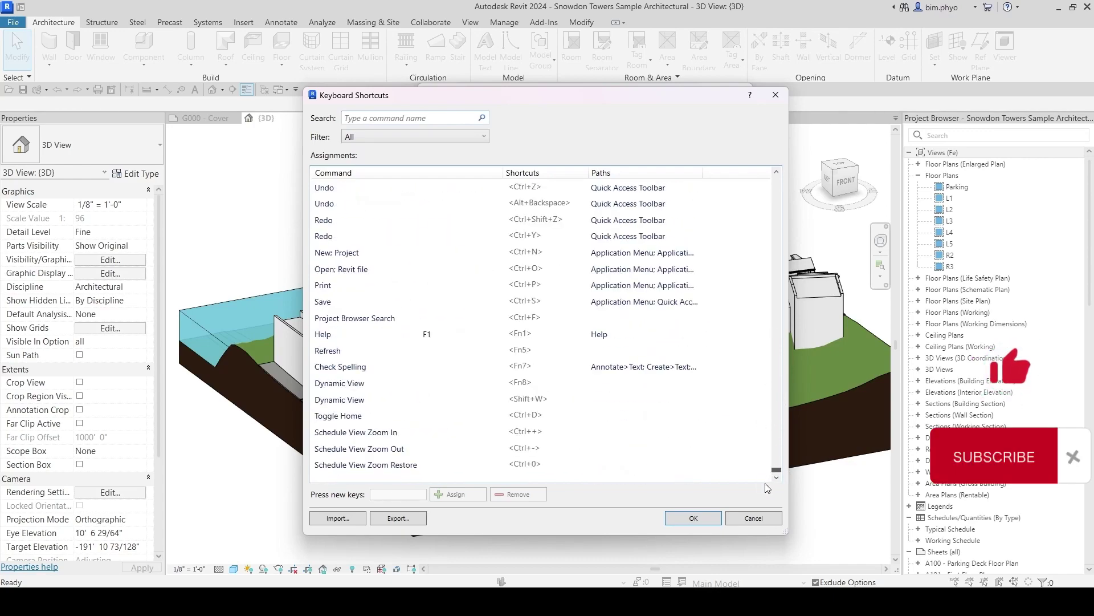
left_click_drag(776, 470, 782, 165)
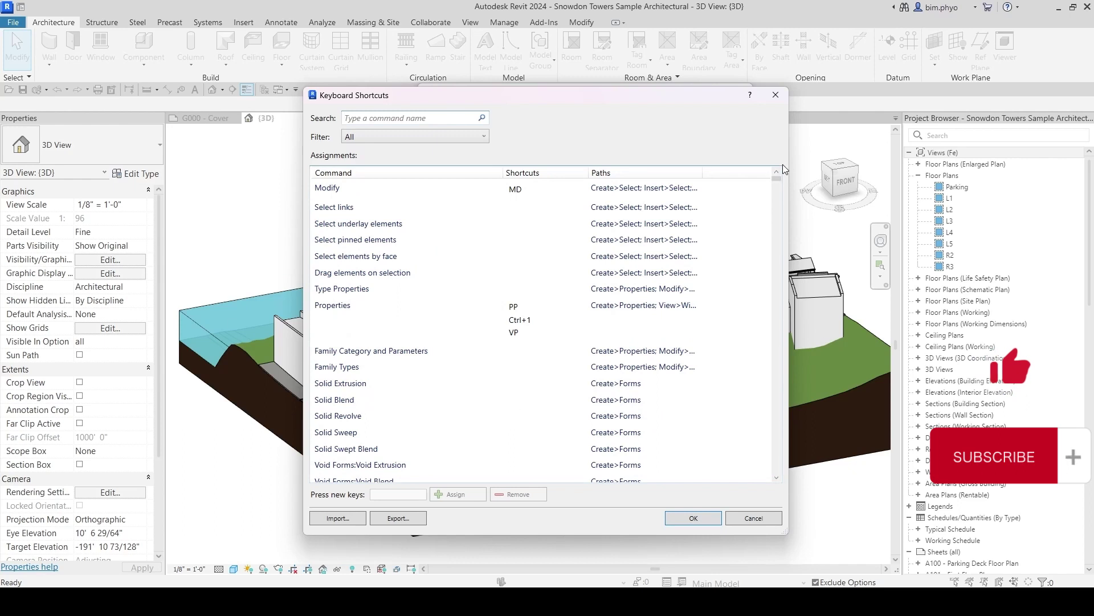
mouse_move(552, 92)
left_mouse_down()
mouse_move(582, 97)
mouse_move(557, 90)
left_mouse_up()
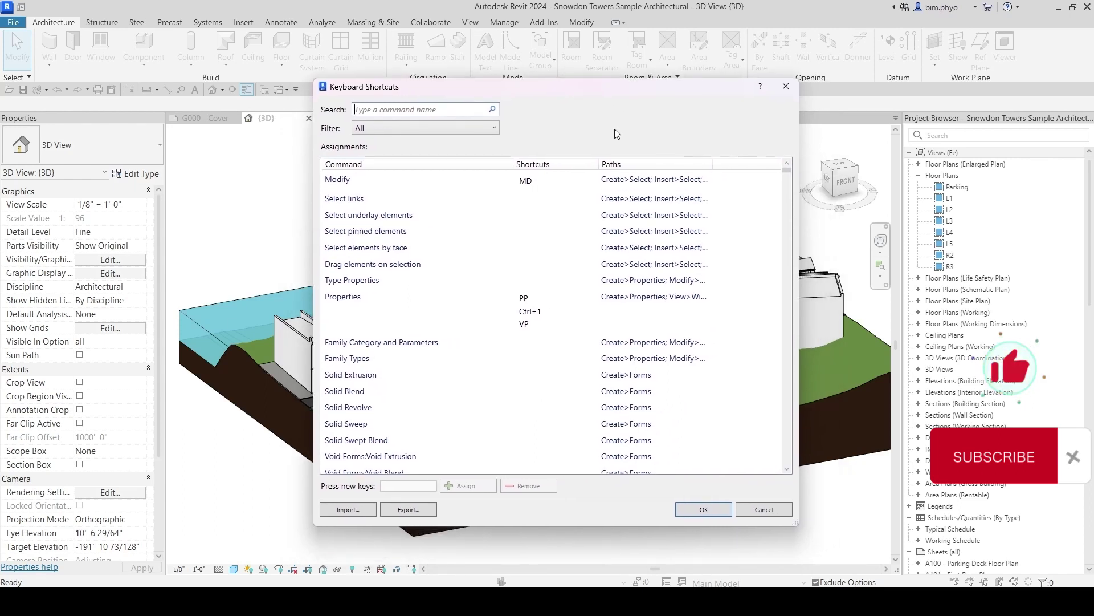
left_click(701, 510)
key("Escape")
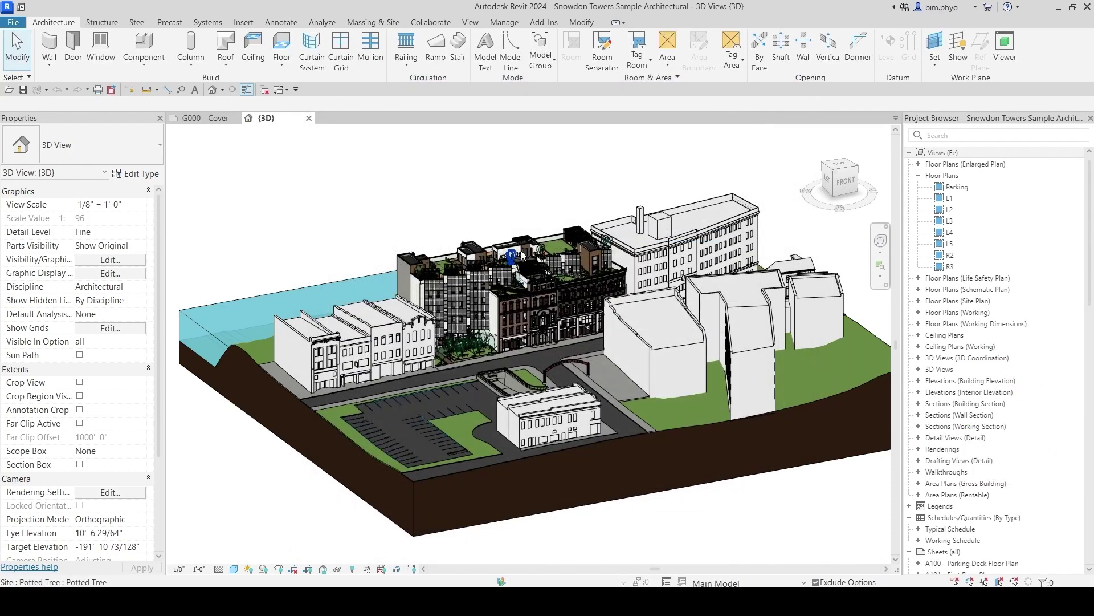
Reopen the Keyboard Shortcuts dialog and search the commands for "wall"
key("k")
key("s")
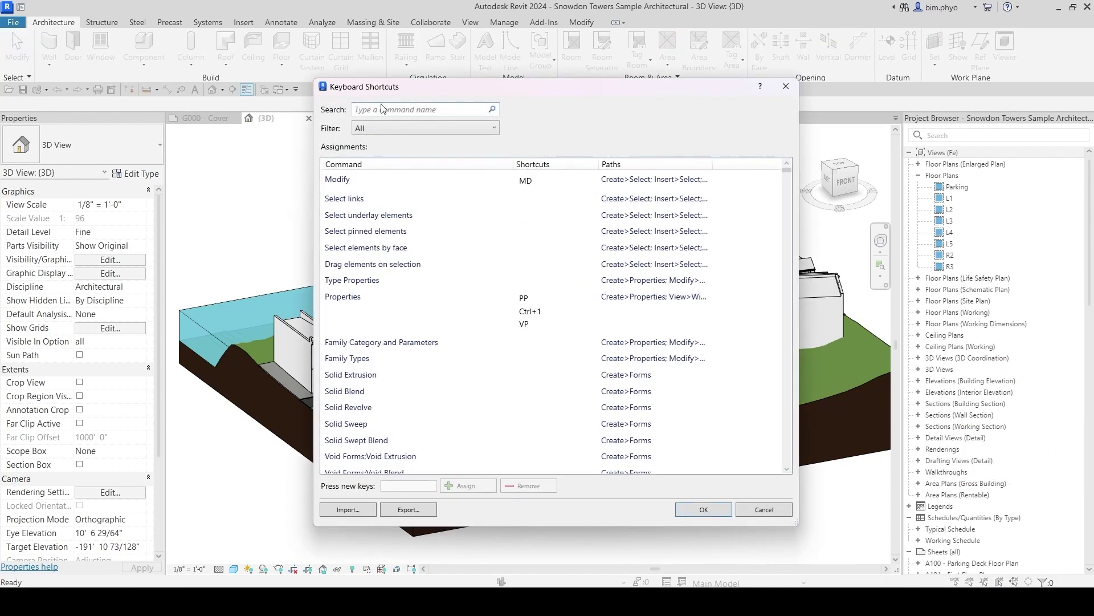
left_click(384, 109)
type("wall")
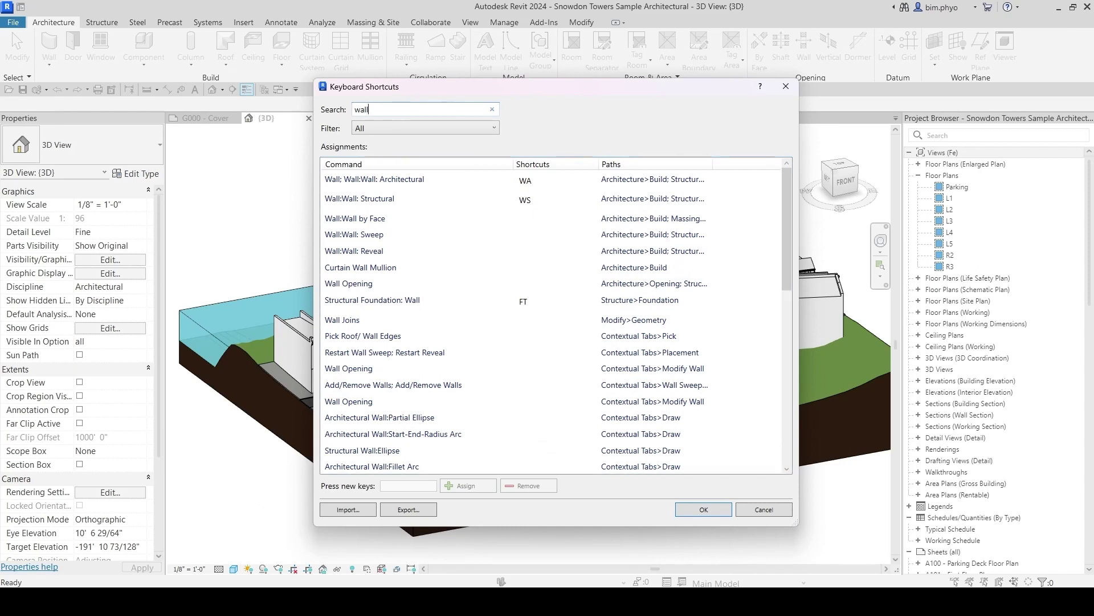
Switch to the Notepad note and add the line "Two digits" below the KS line
key("alt+Tab")
left_click(415, 298)
key("Return")
key("Return")
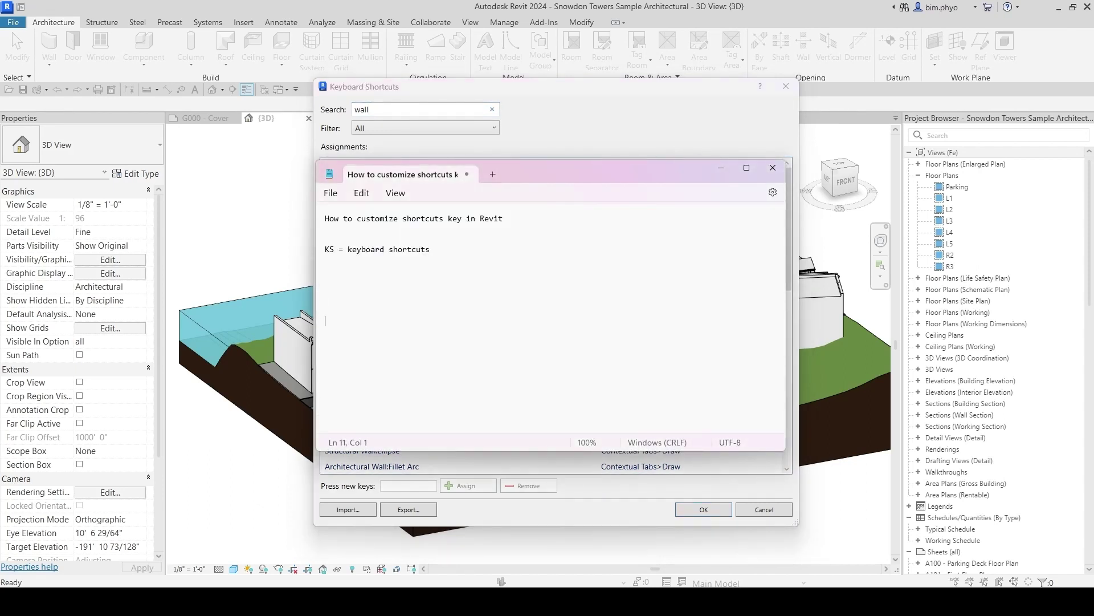
key("BackSpace")
key("BackSpace")
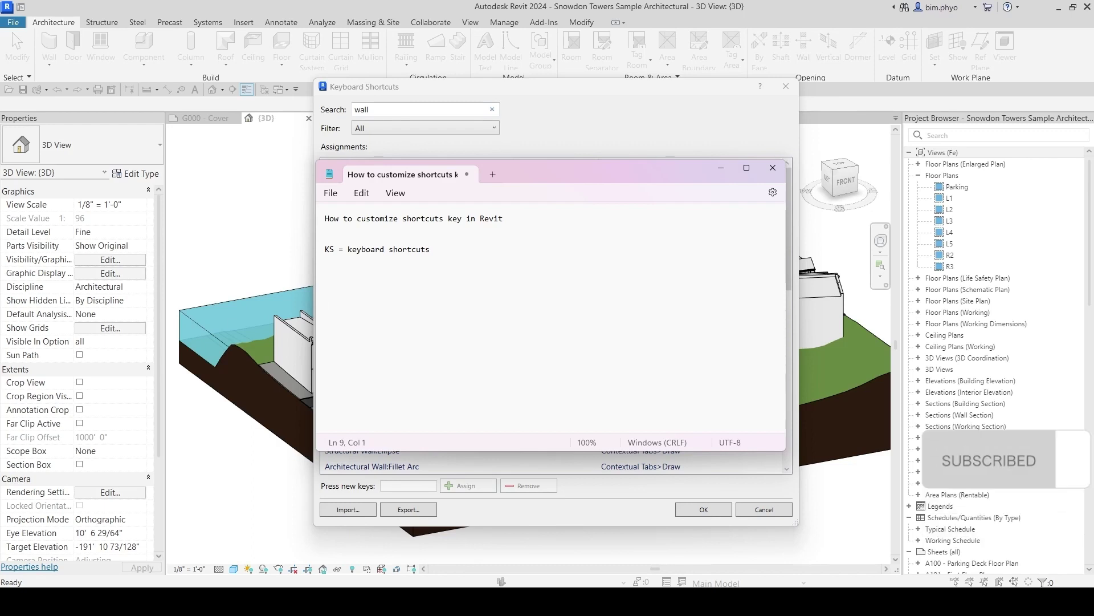
type("Tow")
key("BackSpace")
type("wo digits")
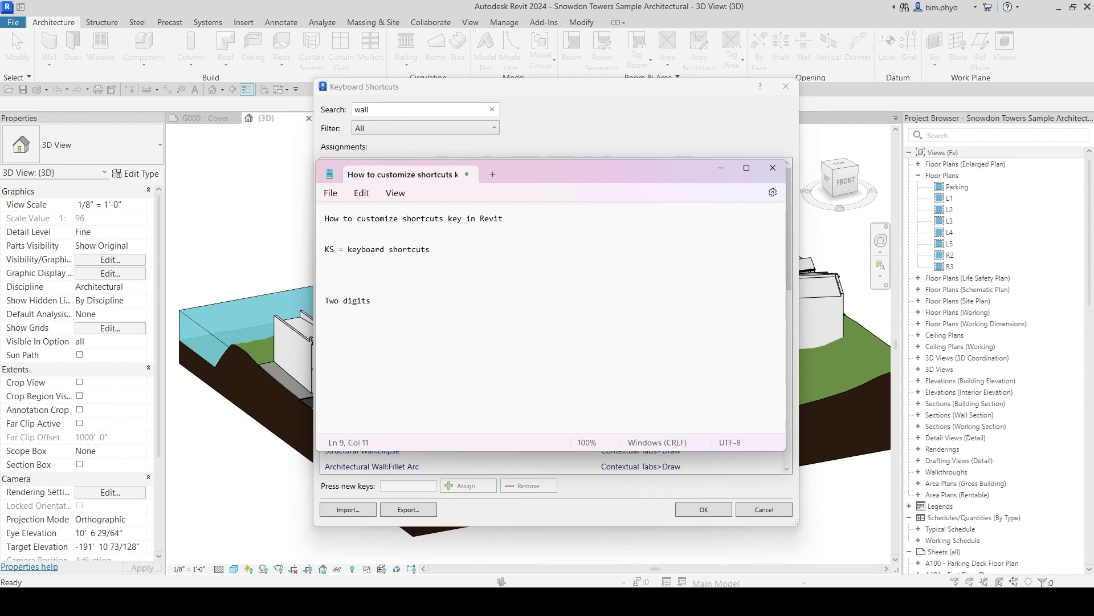
Highlight the "Two digits" line, move the note aside to view the wall commands' shortcuts, and minimize the note
triple_click(349, 305)
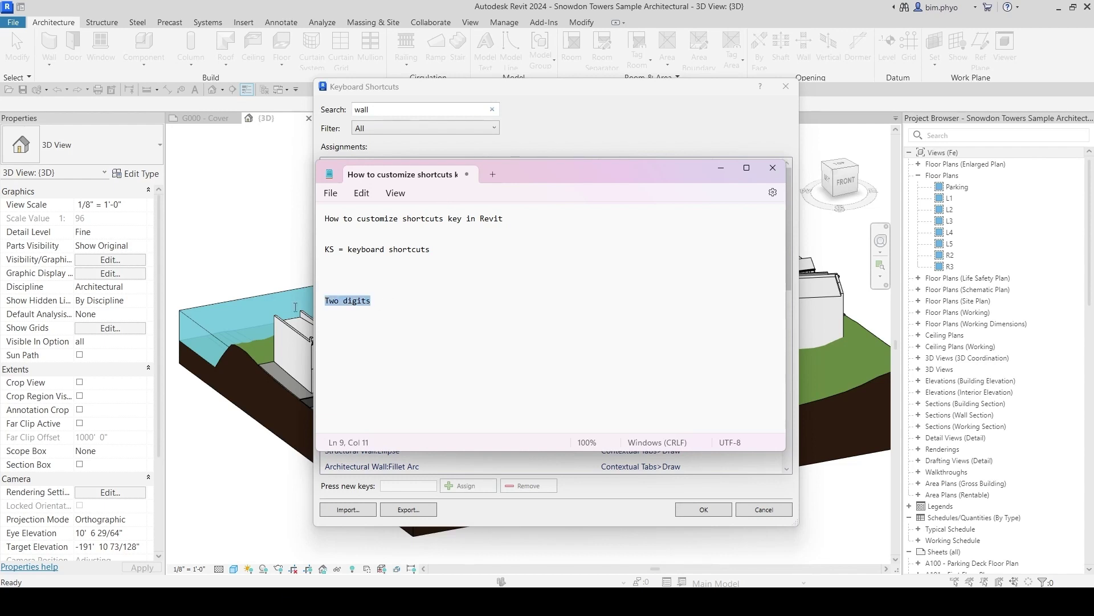
left_click(377, 306)
left_click_drag(491, 165, 315, 303)
key("ctrl")
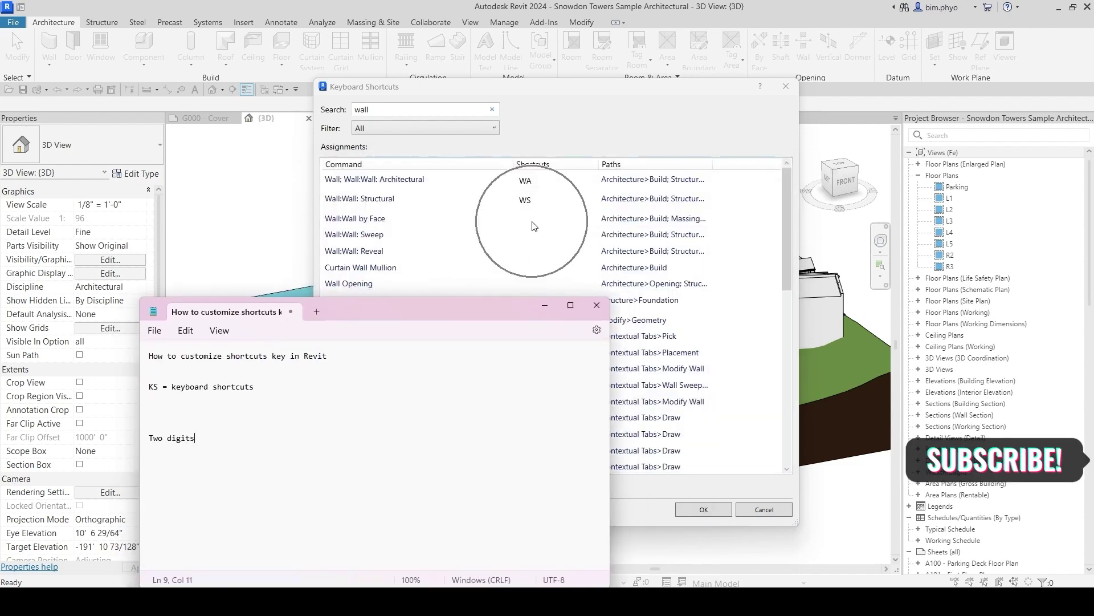
key("ctrl")
left_click(536, 305)
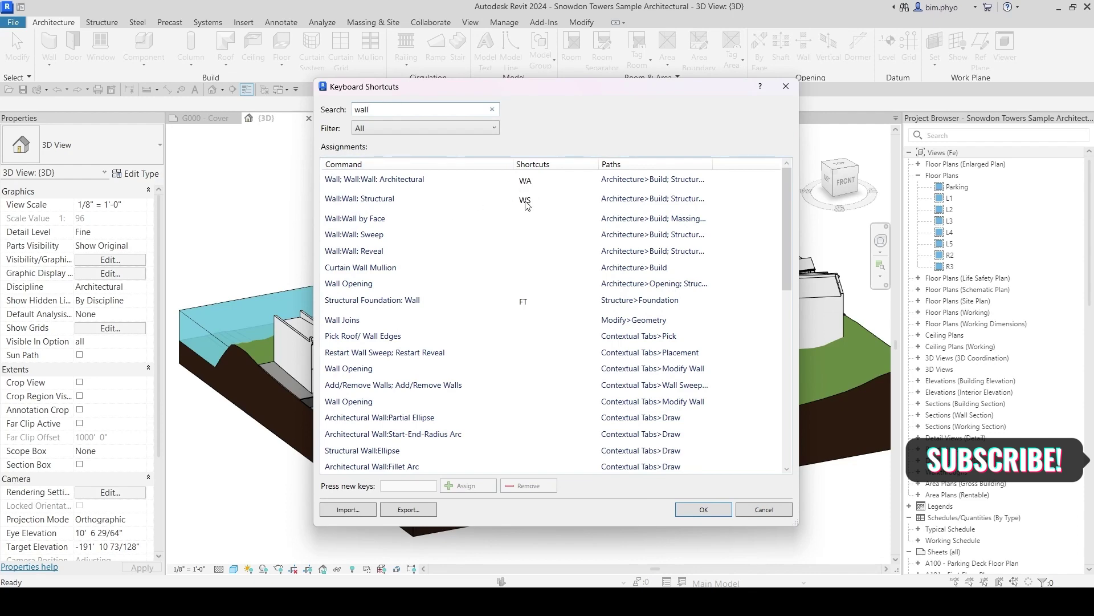
Search the commands for "column" and remove the C1 shortcut from Column: Architectural
left_click_drag(369, 109, 322, 108)
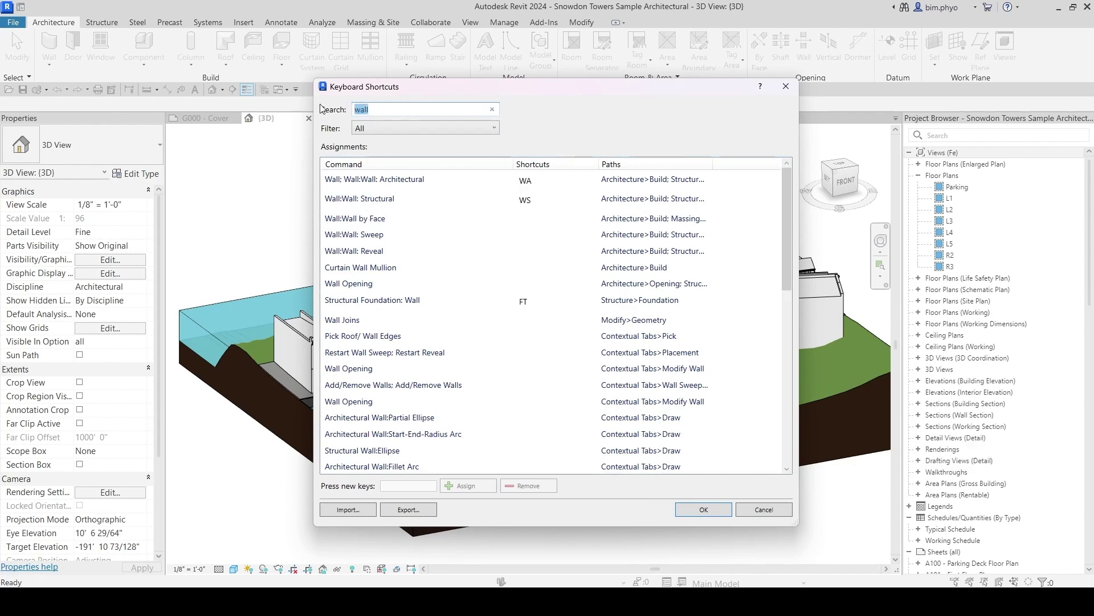
type("column")
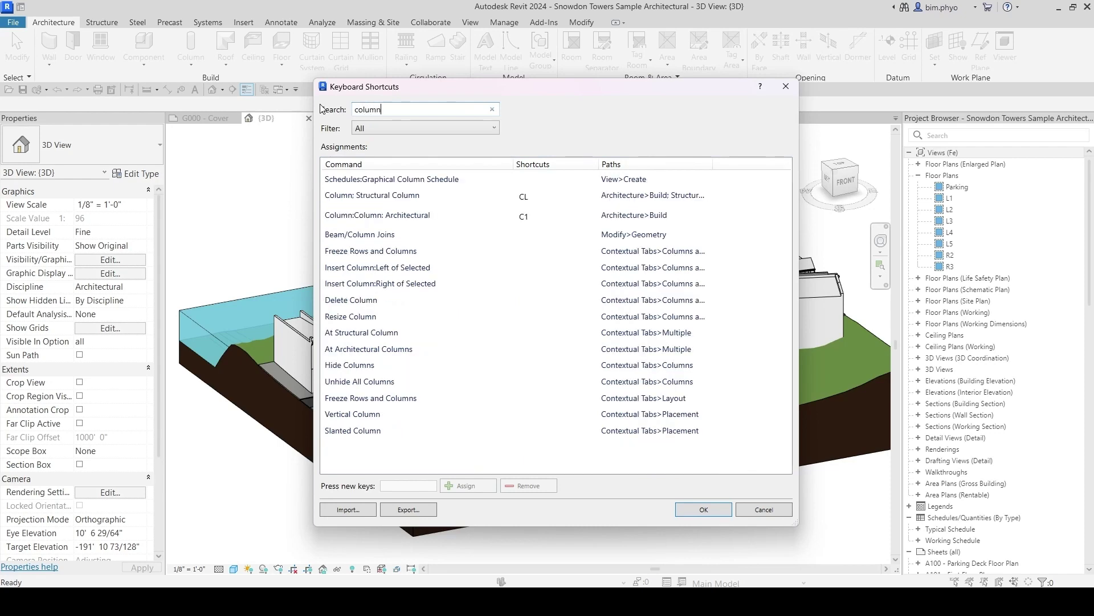
left_click(527, 216)
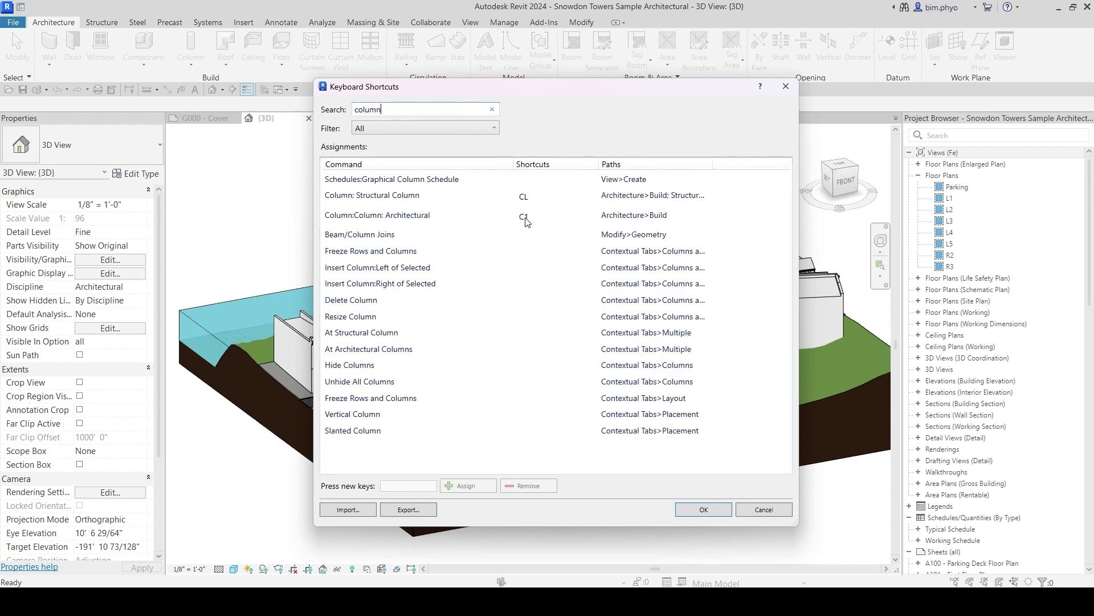
left_click(526, 217)
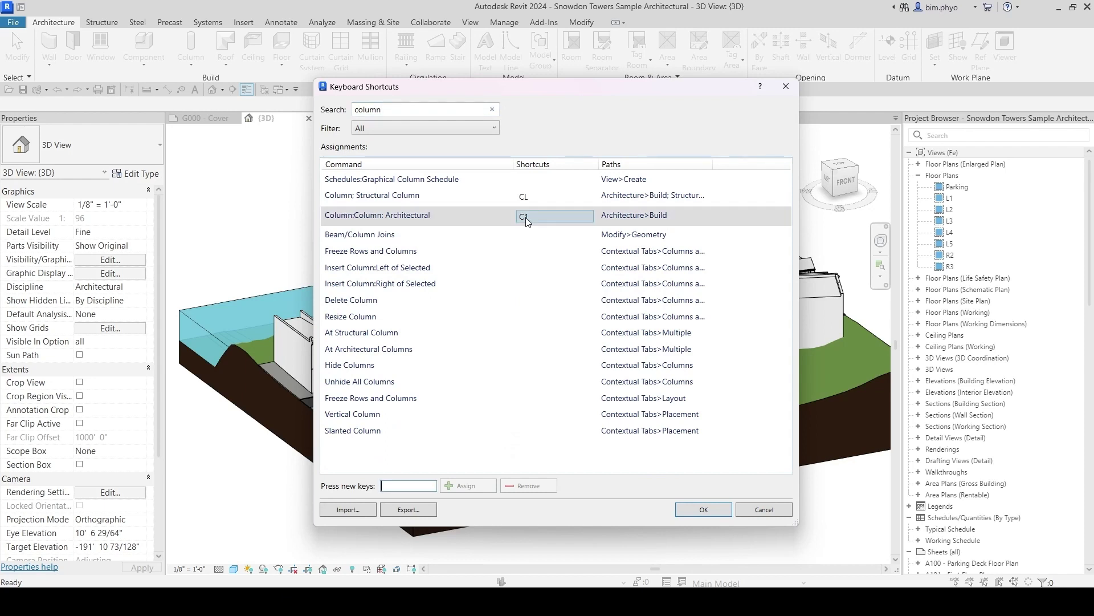
left_click(530, 226)
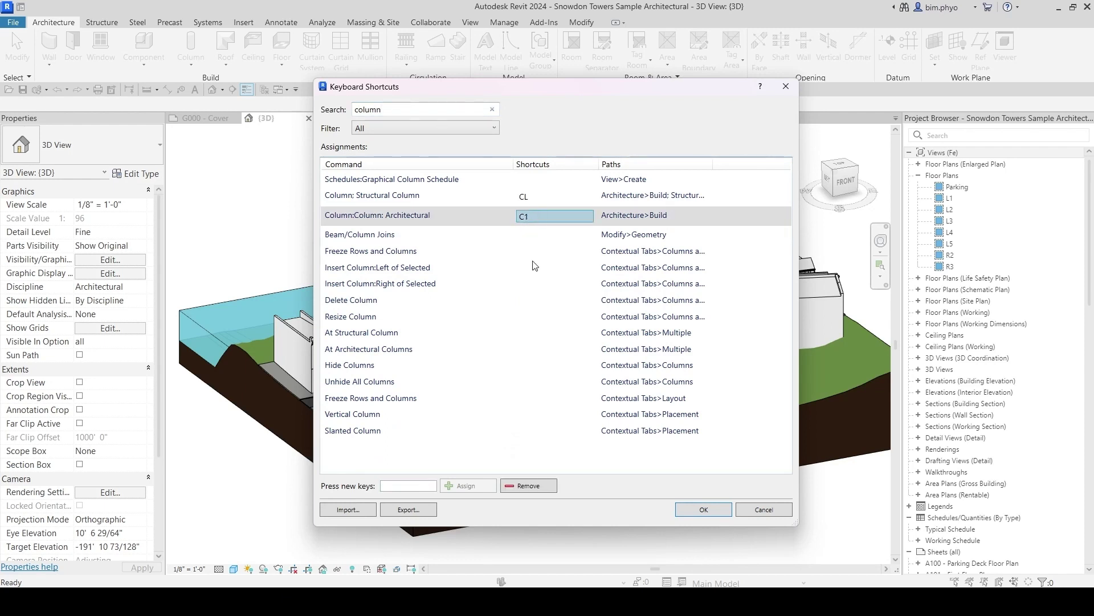
left_click(525, 488)
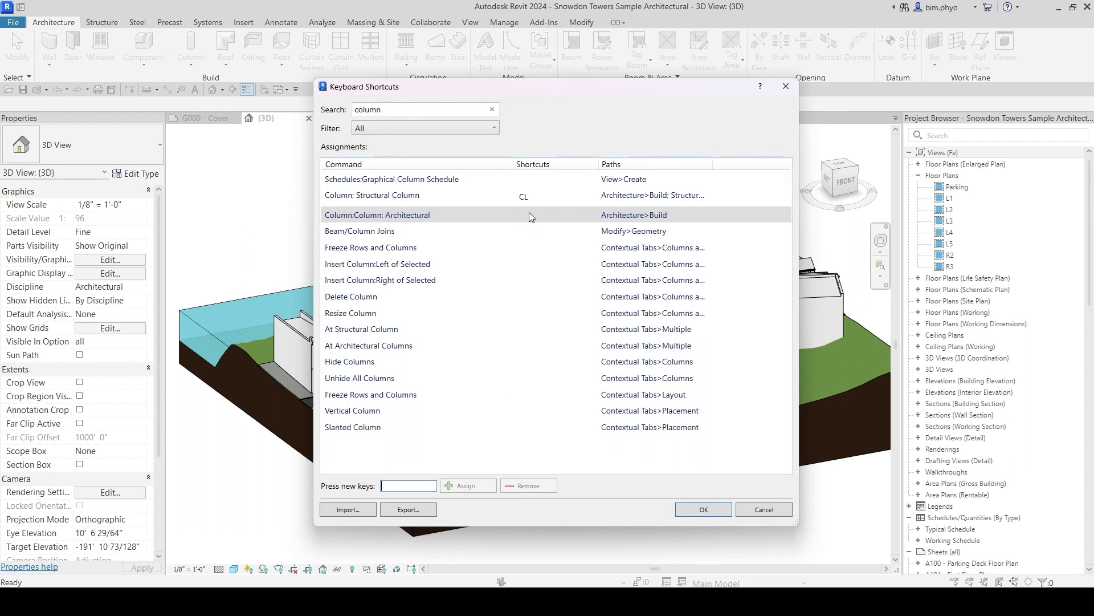
Assign the shortcut C1 to the Column: Architectural command
left_click(398, 486)
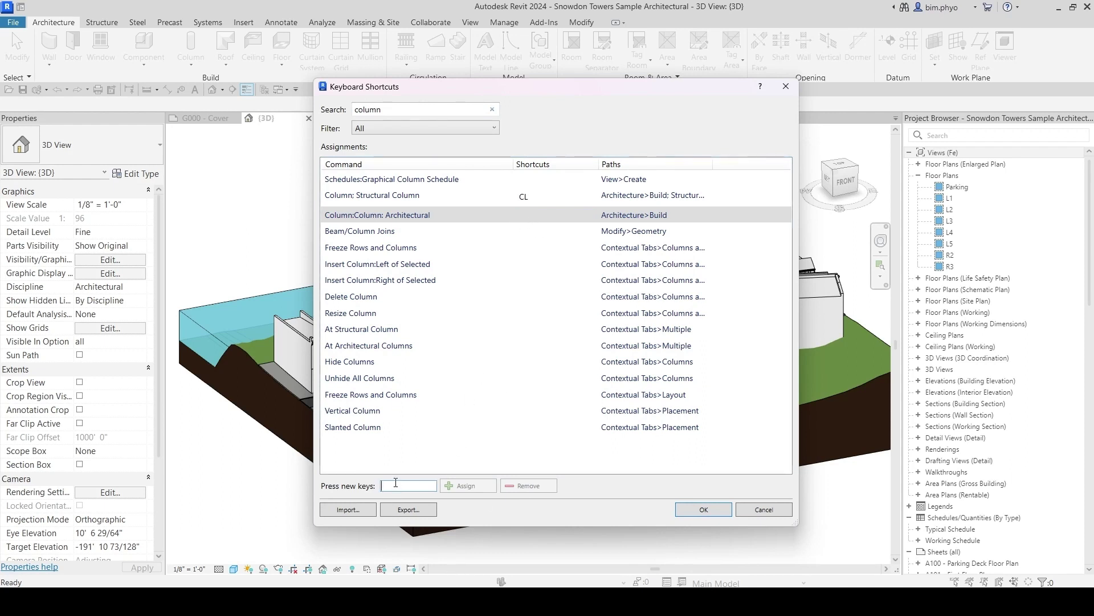
type("C1")
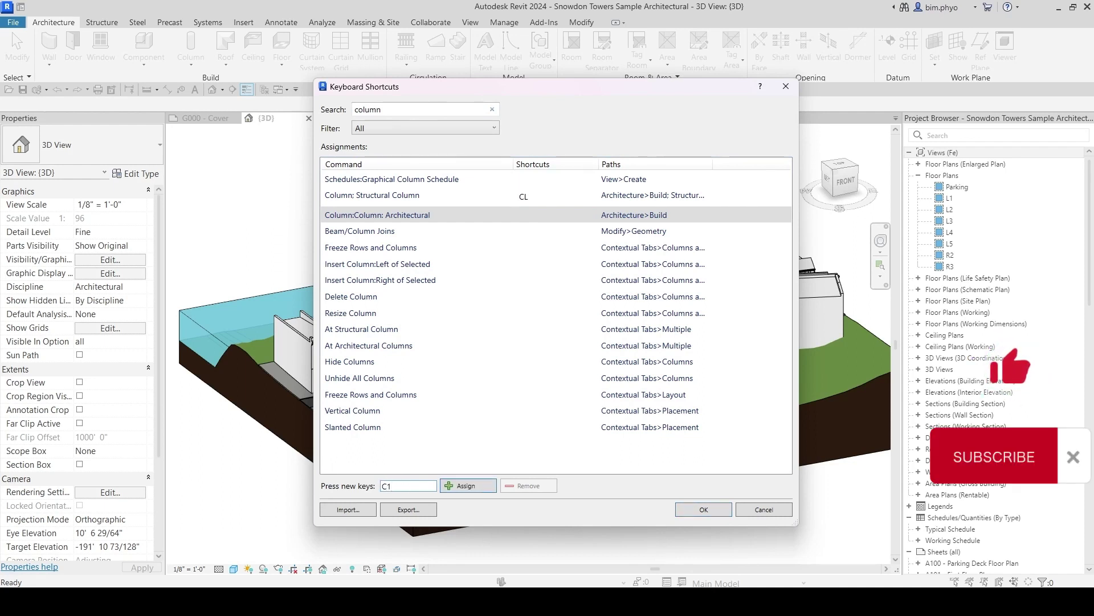
left_click(460, 485)
left_click(523, 215)
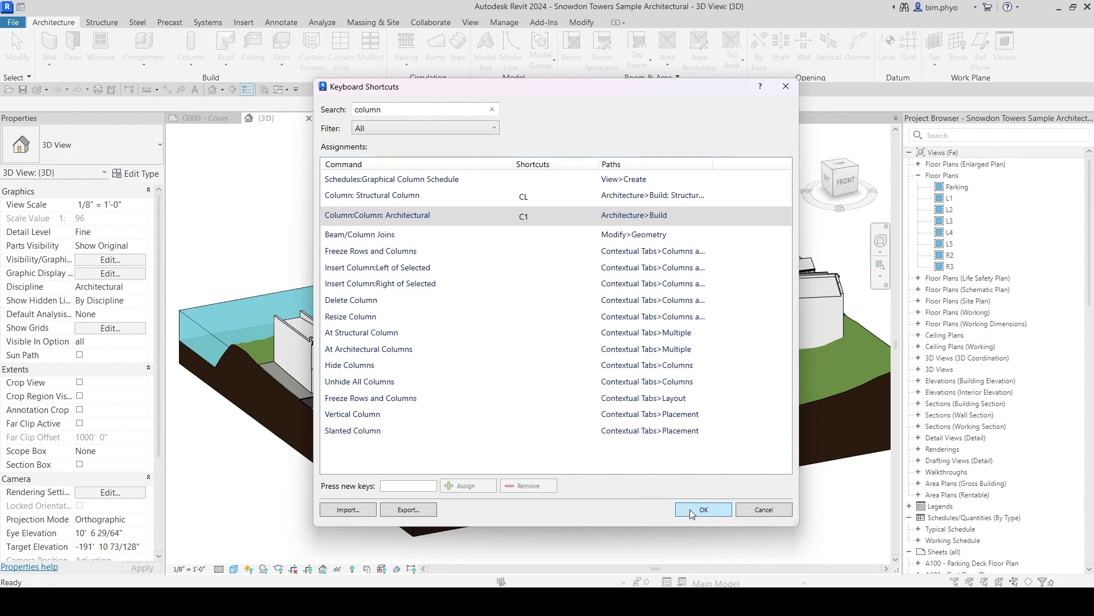
Search the commands for "Floor" and assign the shortcut FA to Floor: Architectural
left_click_drag(399, 109, 293, 110)
type("Floo")
key("BackSpace")
key("BackSpace")
key("BackSpace")
type("loor")
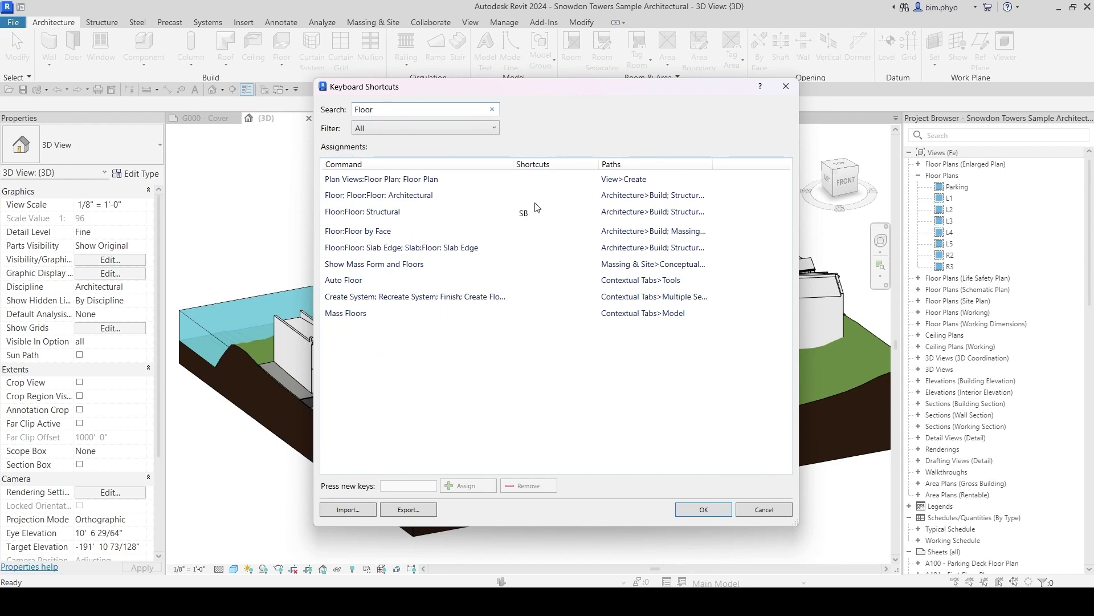
key("ctrl")
key("ctrl")
left_click(525, 198)
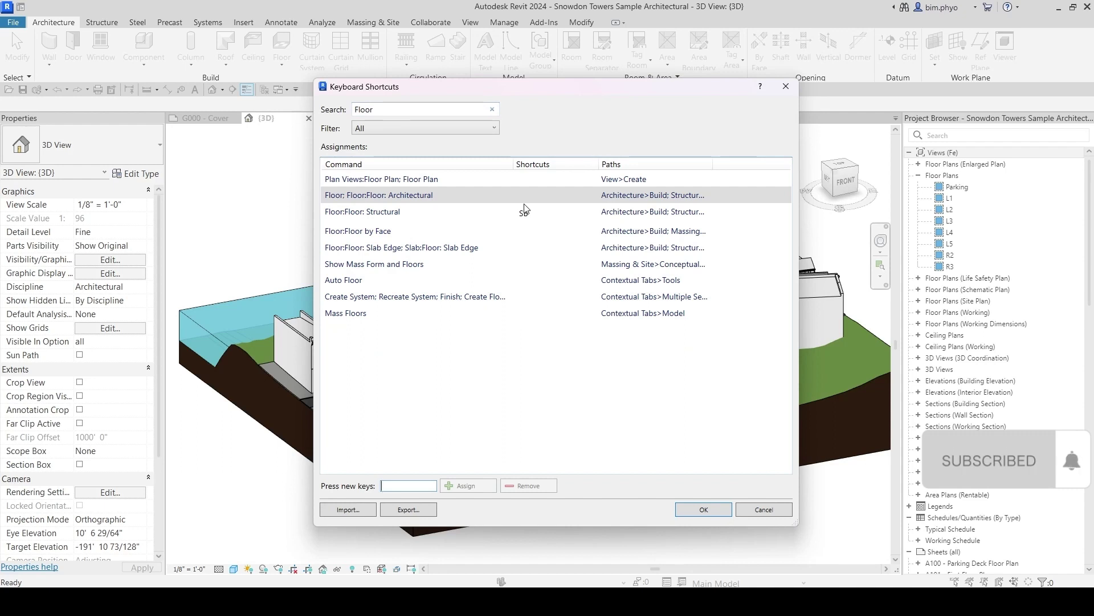
key("f")
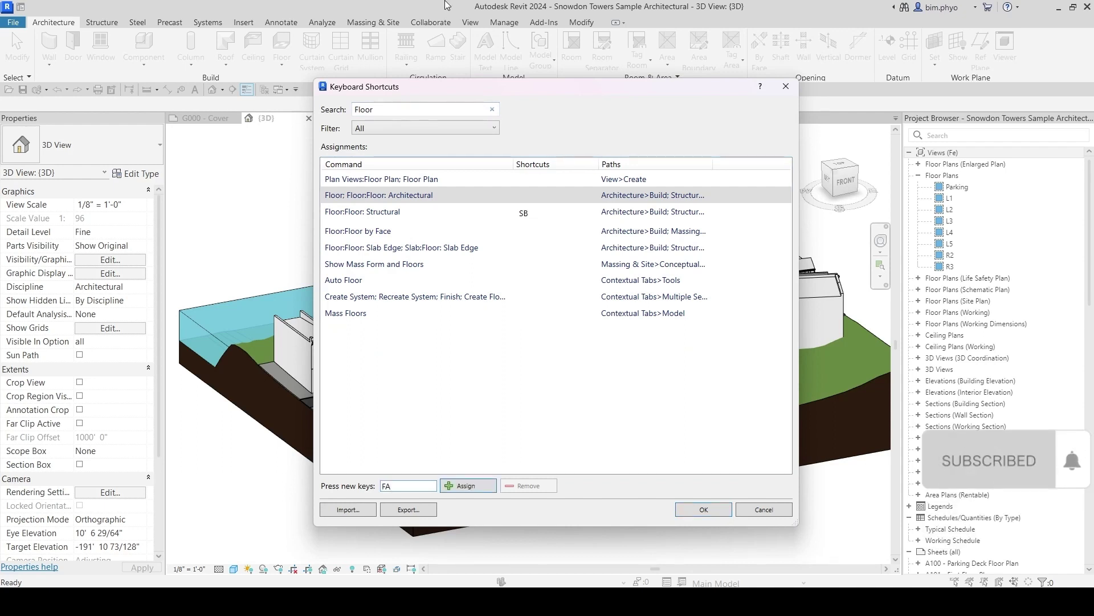
left_click(457, 487)
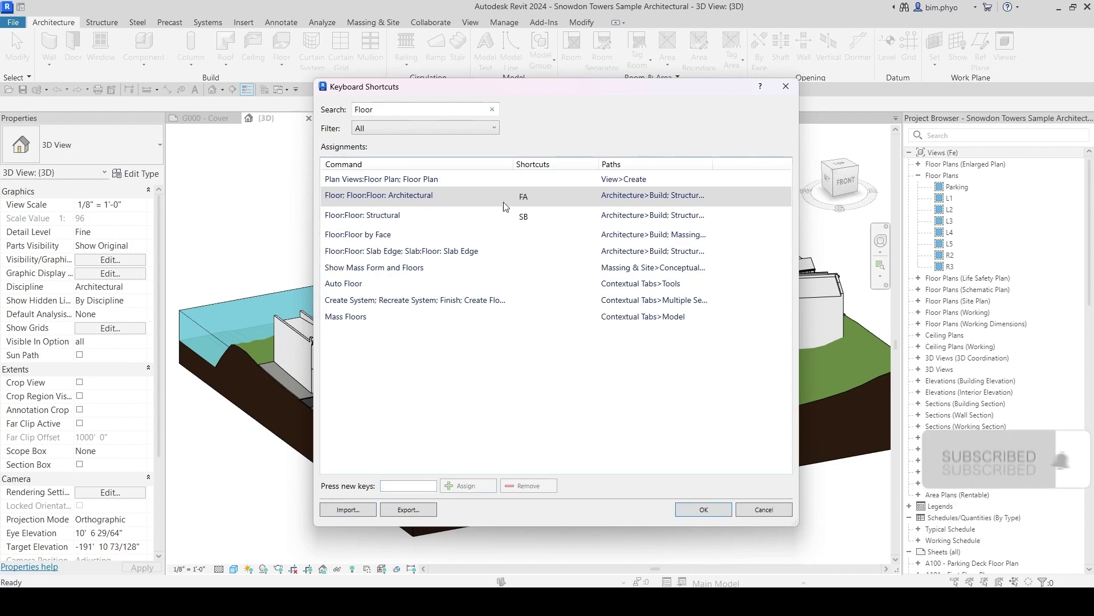
Remove the FA shortcut from the Floor: Architectural command
left_click(526, 200)
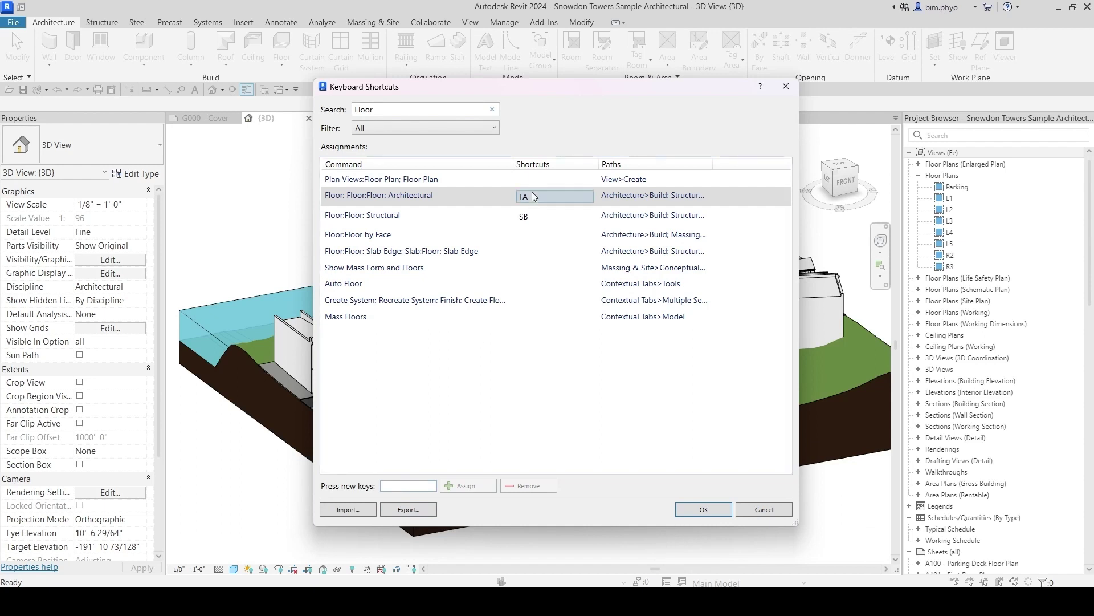
left_click(540, 486)
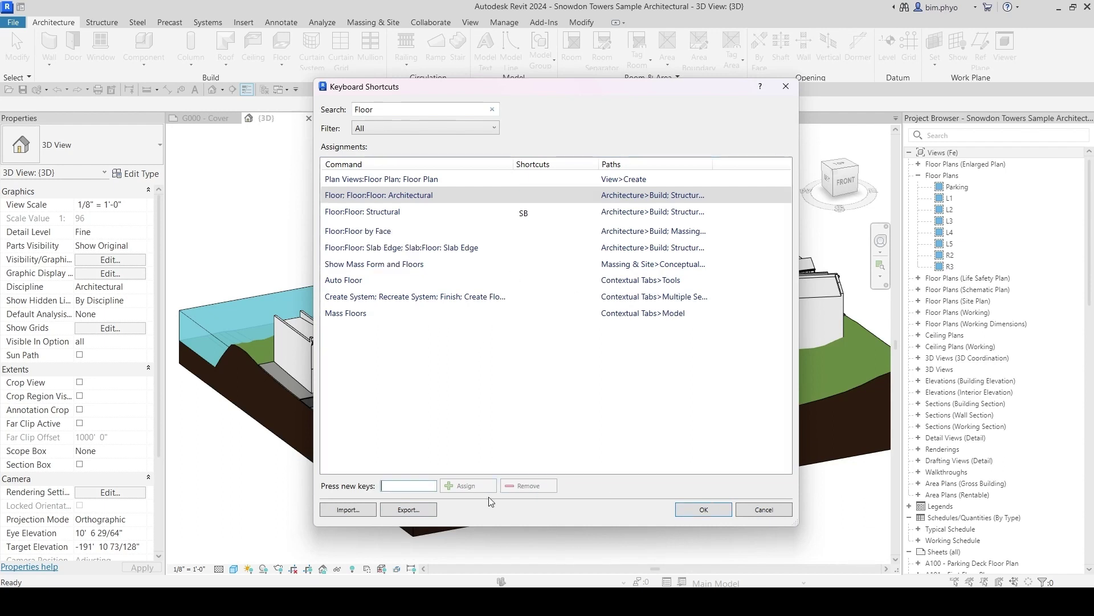
Assign the shortcut FF to Floor: Architectural, accept the duplicate assignment, and save the shortcut changes
type("GG")
key("BackSpace")
key("BackSpace")
type("FF")
left_click(457, 488)
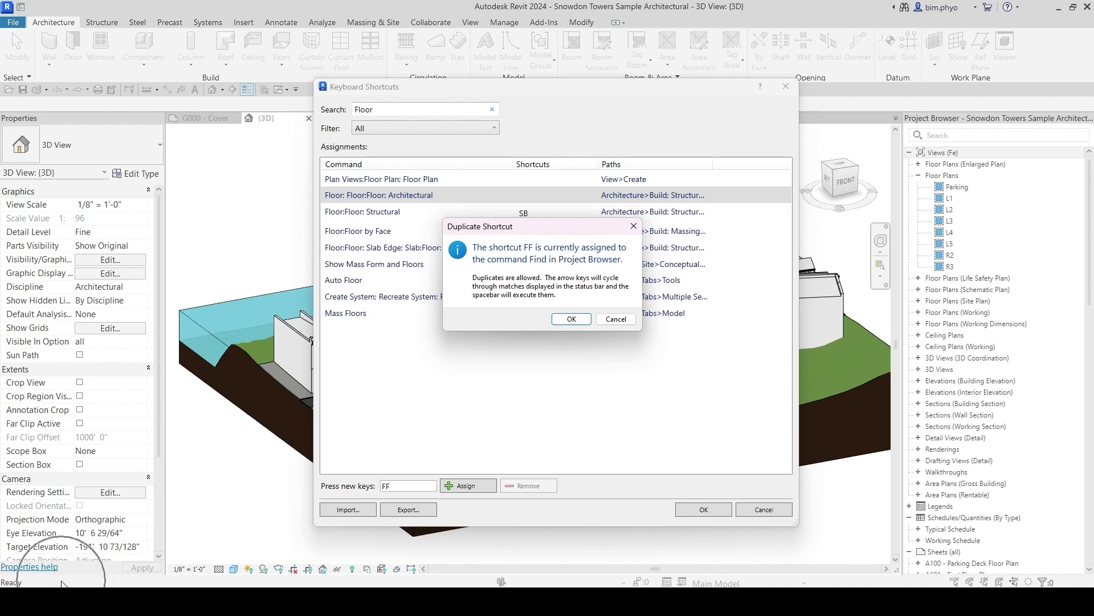
left_click(570, 318)
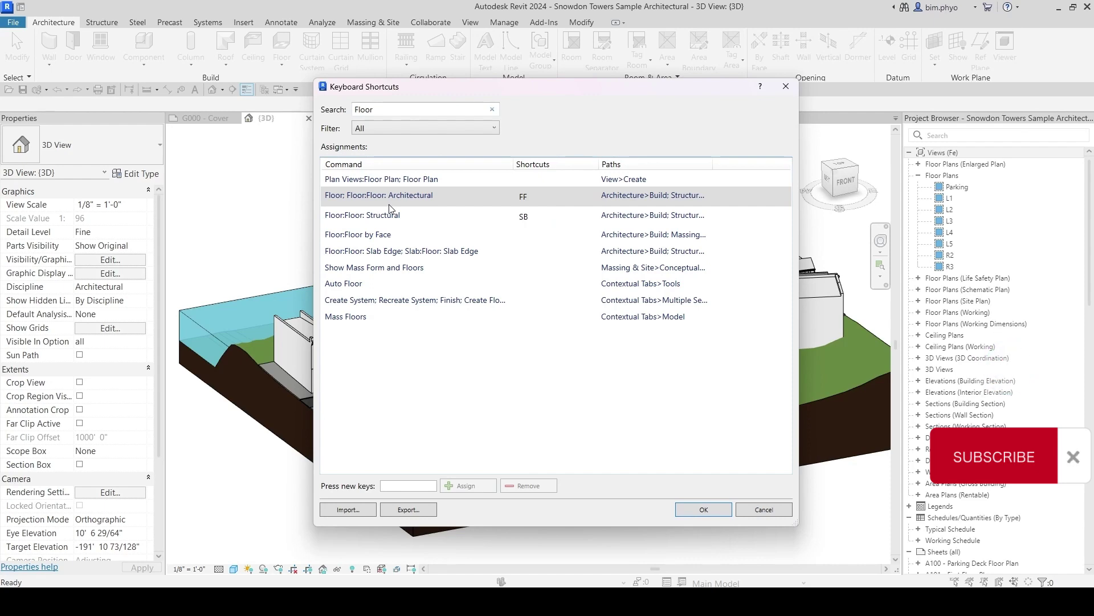
left_click(698, 509)
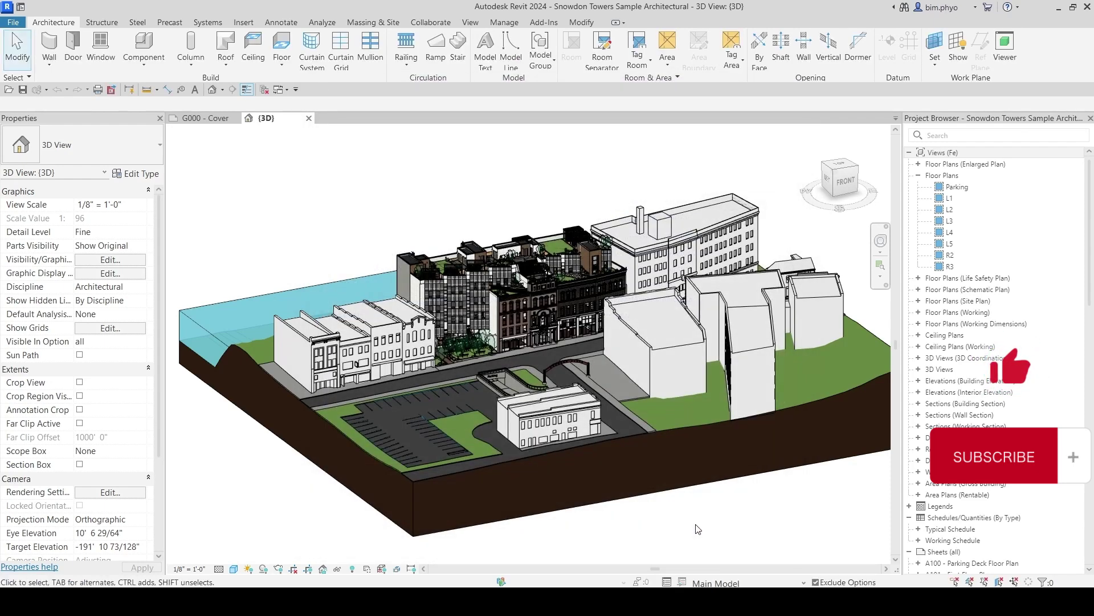
Invoke the FF shortcut in the 3D view and cycle through the commands that share it
key("f")
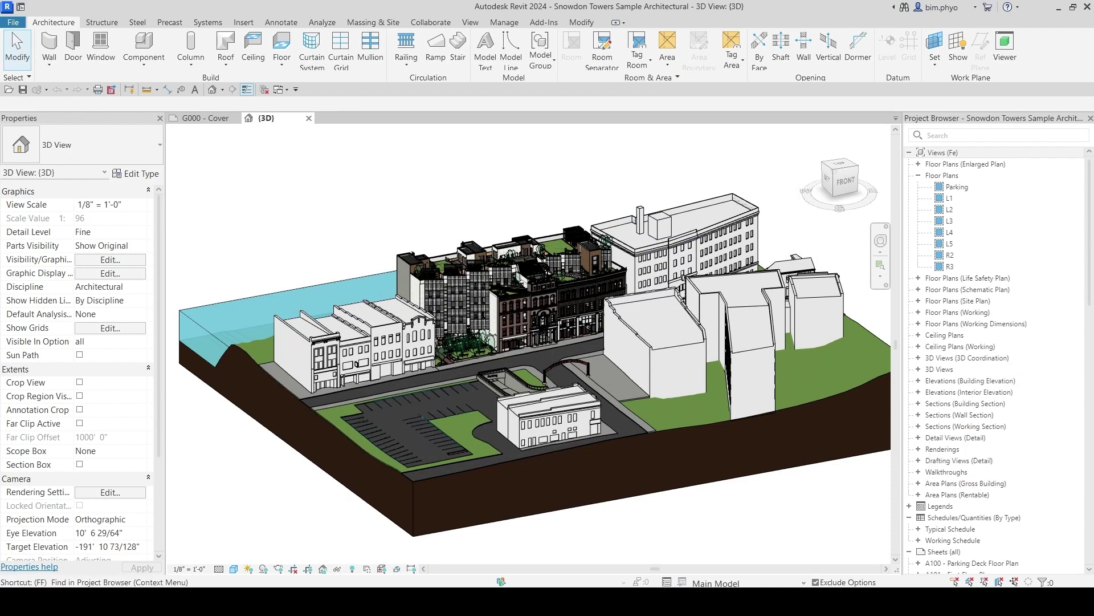
key("Down")
key("Down")
key("Down")
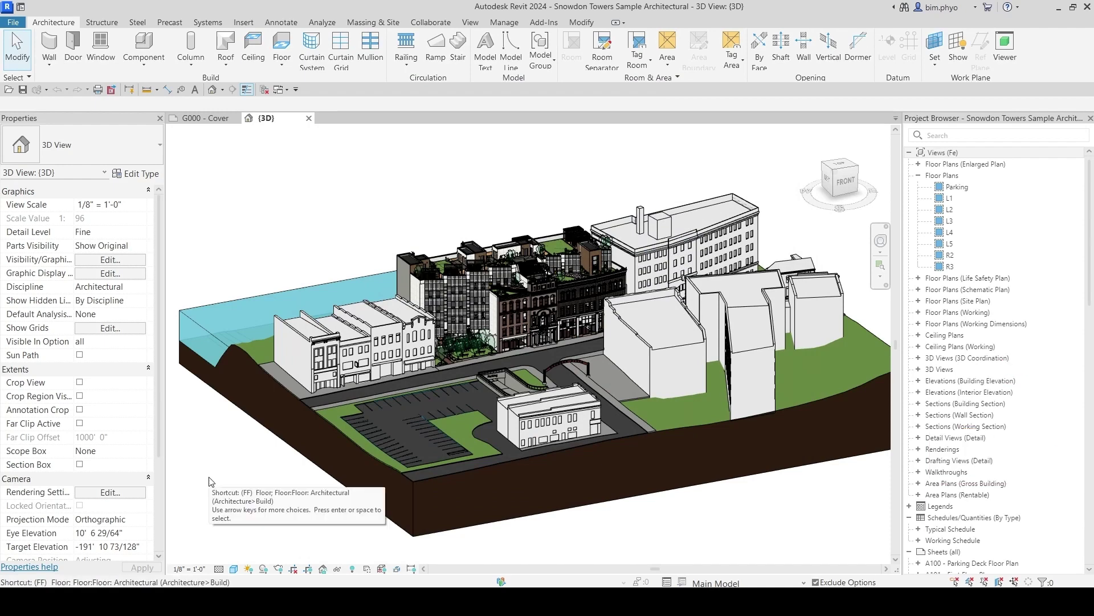
key("Down")
key("Down")
key("Down")
key("Down")
key("Down")
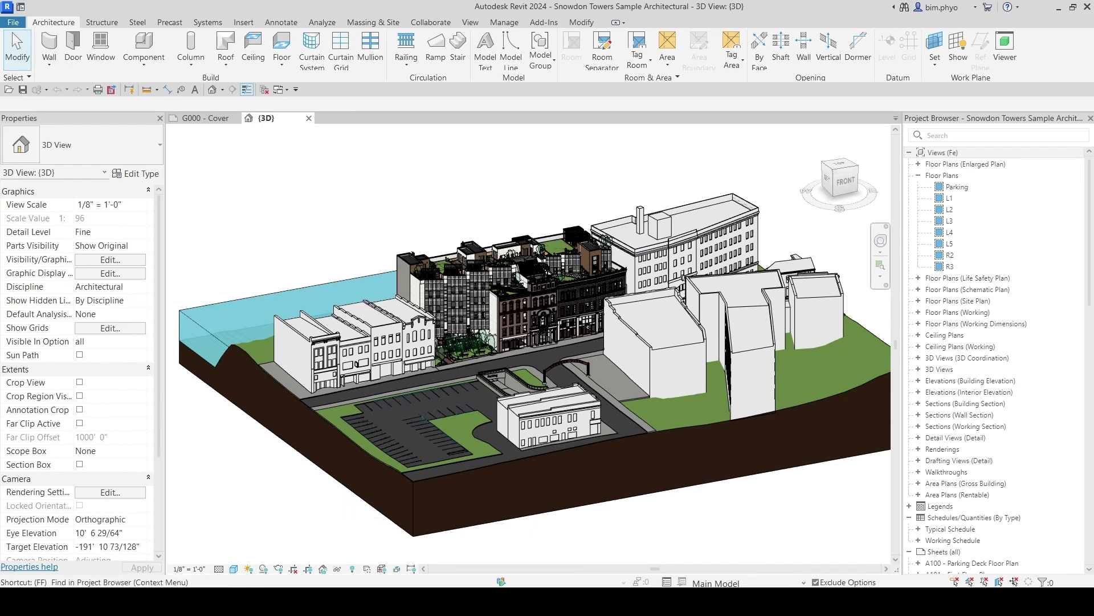
Switch to the Snipping Tool keyboard picture, point out the up and down arrow keys, and minimize it
key("alt+Tab")
left_click(696, 359)
left_click(693, 391)
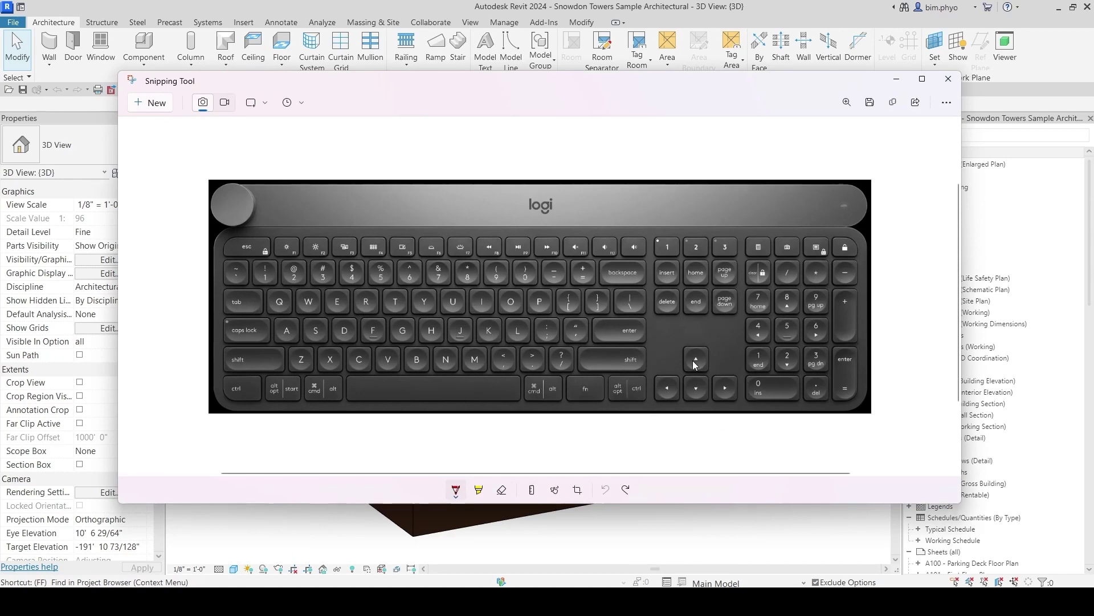
left_click(692, 393)
left_click(897, 78)
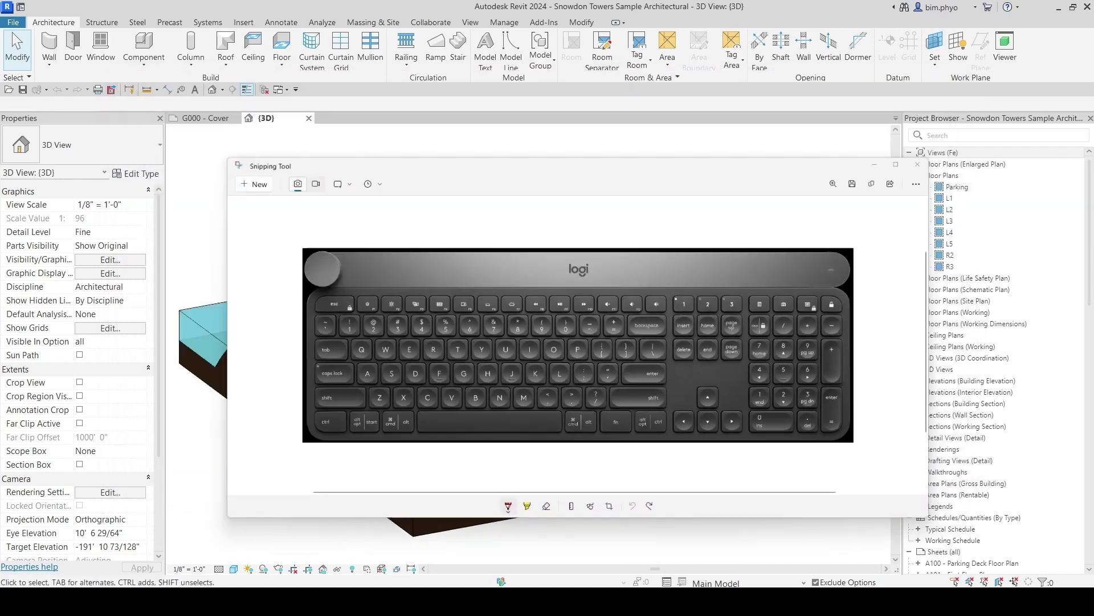
Cycle through the matches for the FF shortcut in Revit and start Floor: Architectural
key("f")
key("Down")
key("Down")
key("Down")
key("Down")
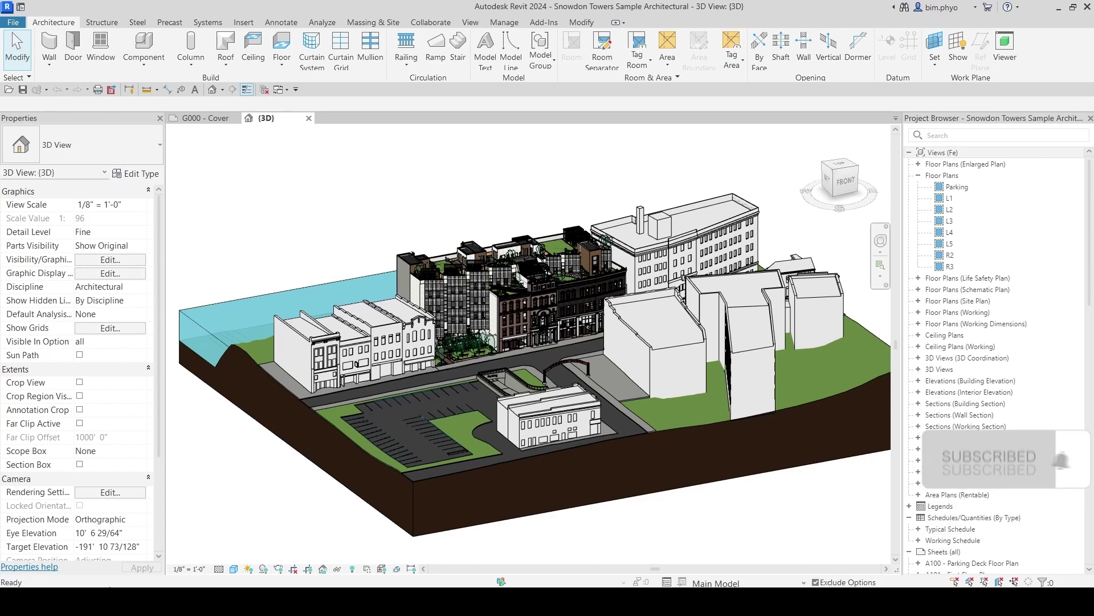
key("f")
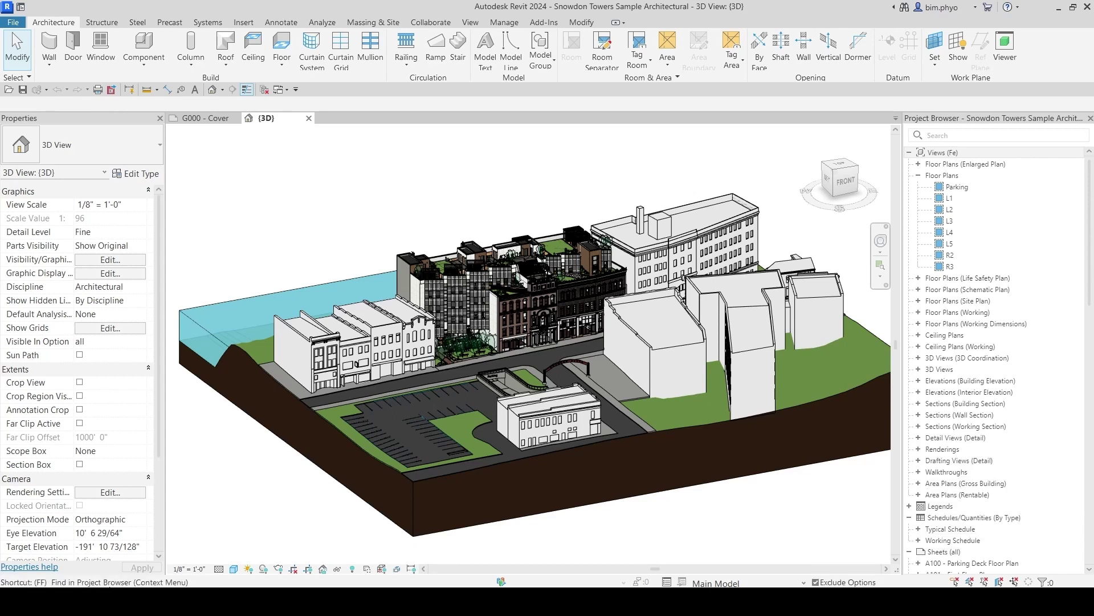
key("Down")
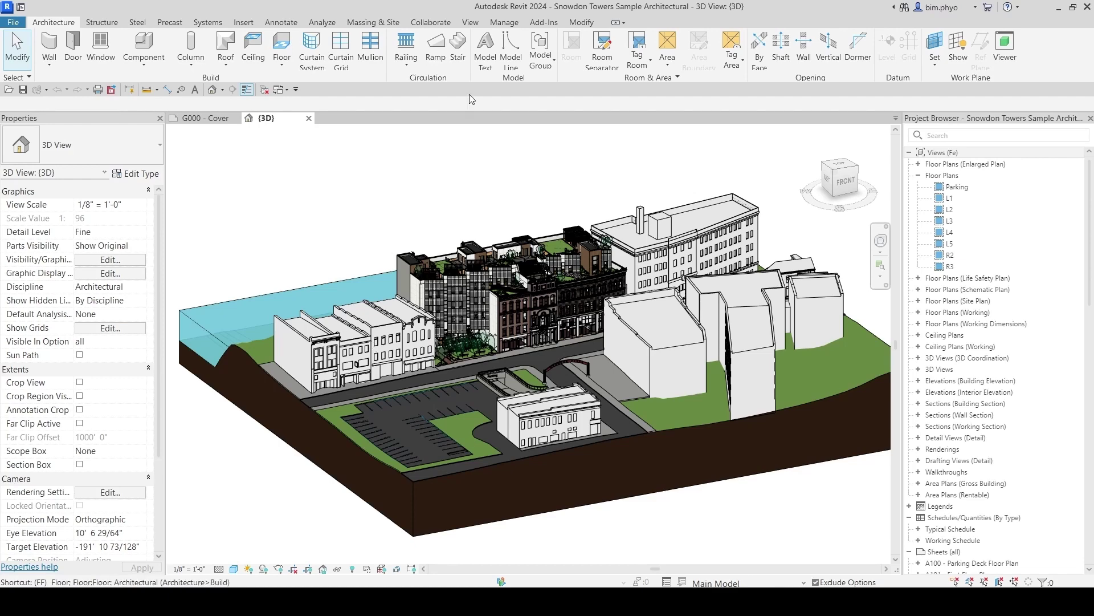
key("space")
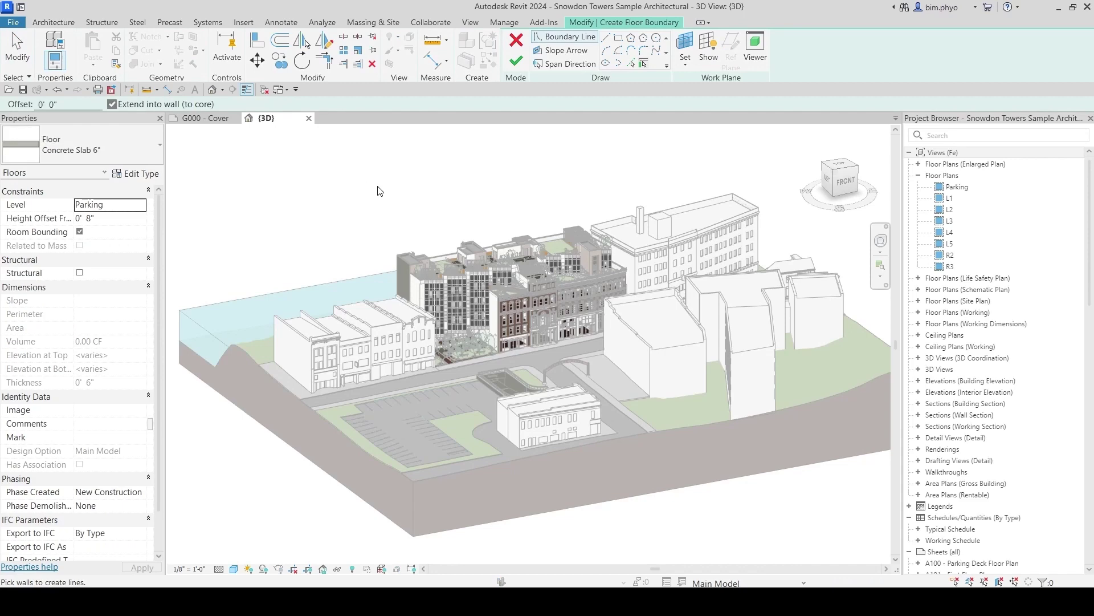
Sketch a rectangular Concrete Slab 6" floor of about 11,590 SF in the empty space in front of the site model and finish it
scroll(442, 247, "down", 3)
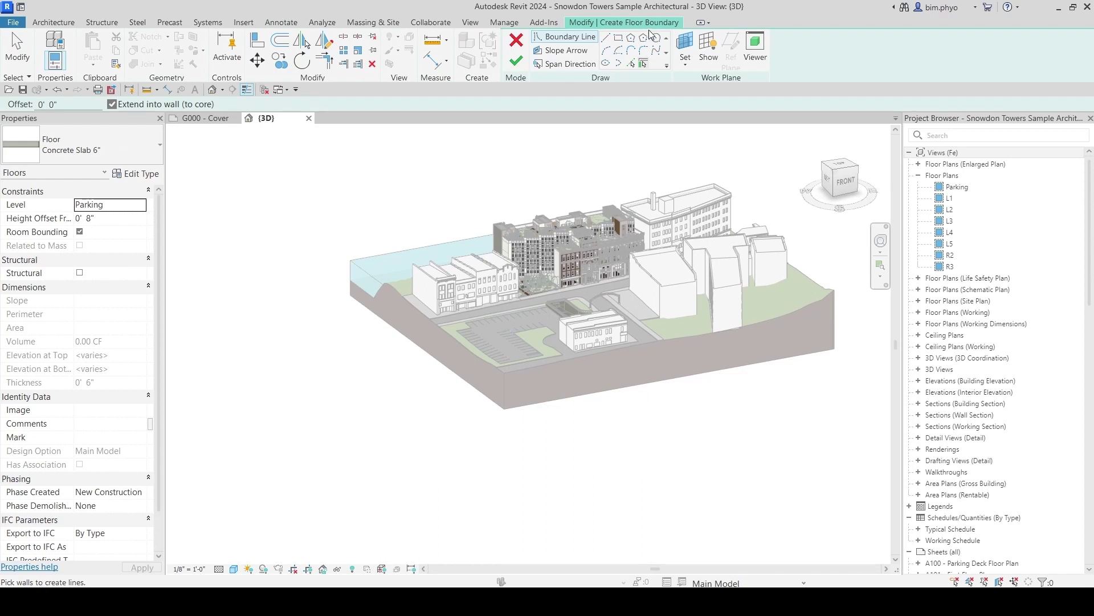
left_click(618, 38)
left_click(358, 406)
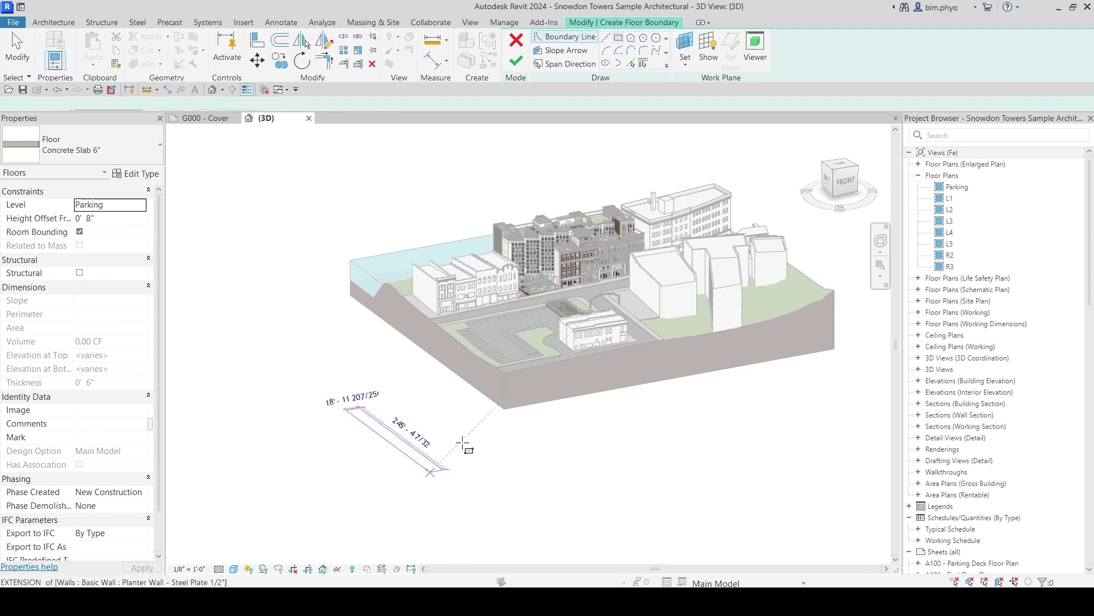
left_click(462, 439)
left_click(516, 61)
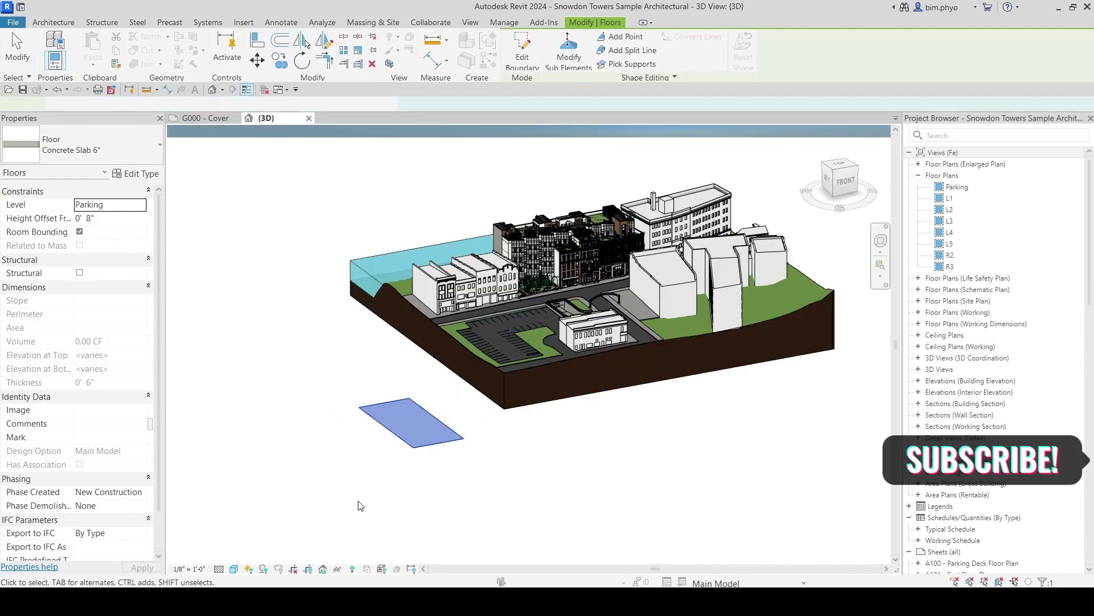
scroll(401, 449, "up", 3)
key("Escape")
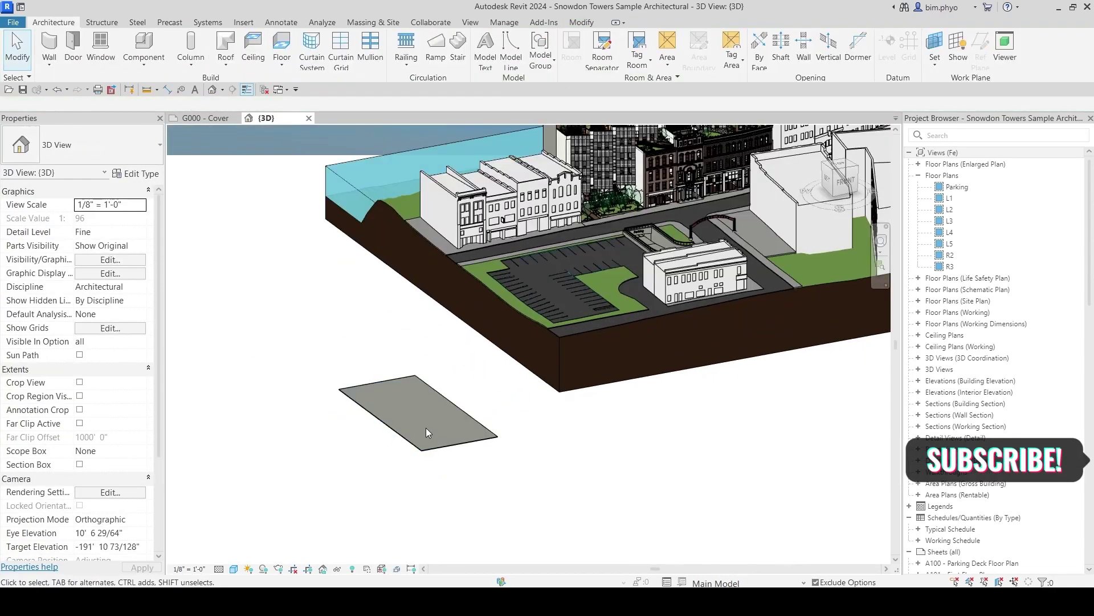
Select the new floor, enable its Structural property, disable it again, and deselect the floor
left_click(406, 440)
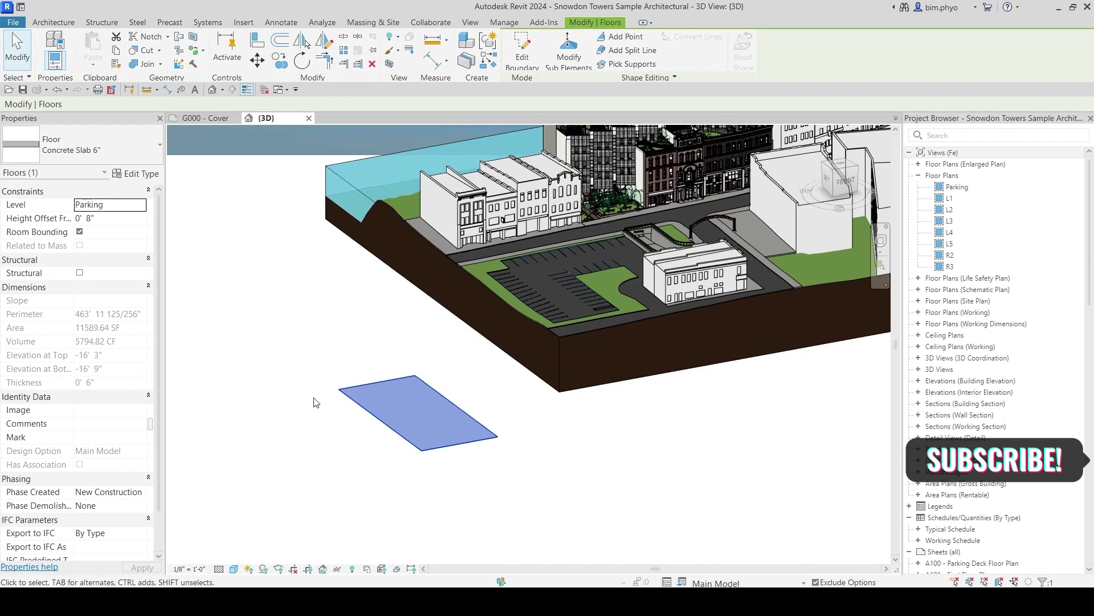
mouse_move(49, 272)
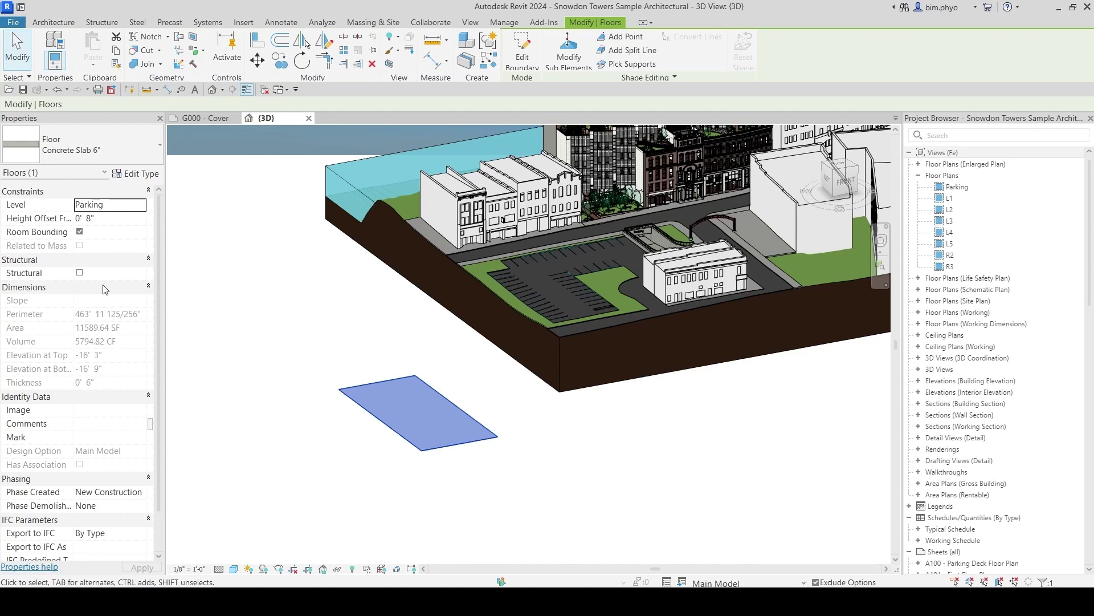
left_click(22, 119)
left_click_drag(479, 480, 376, 436)
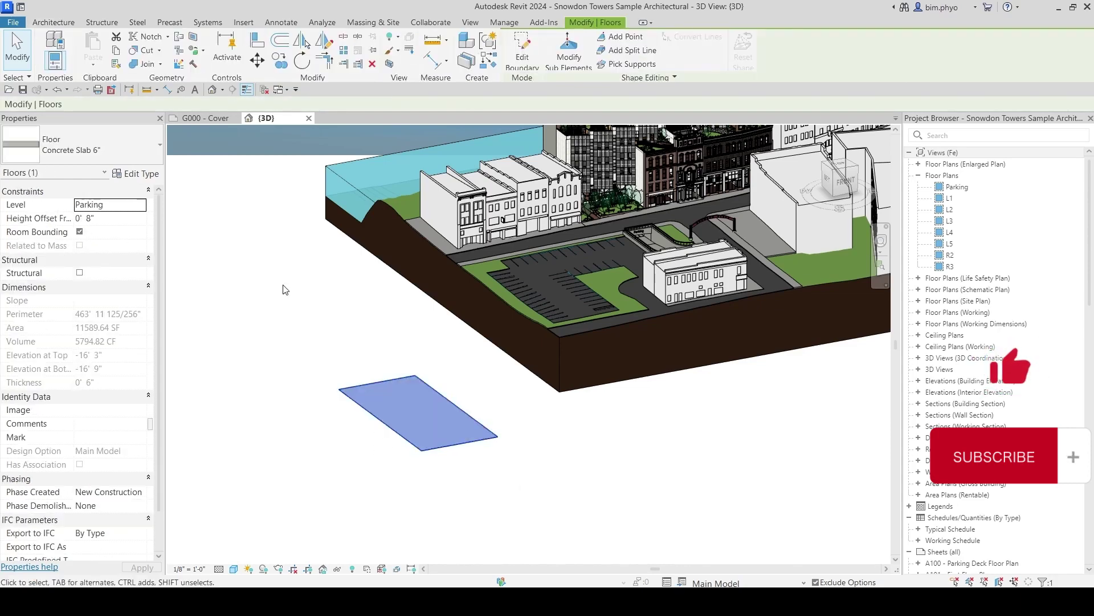
left_click(80, 274)
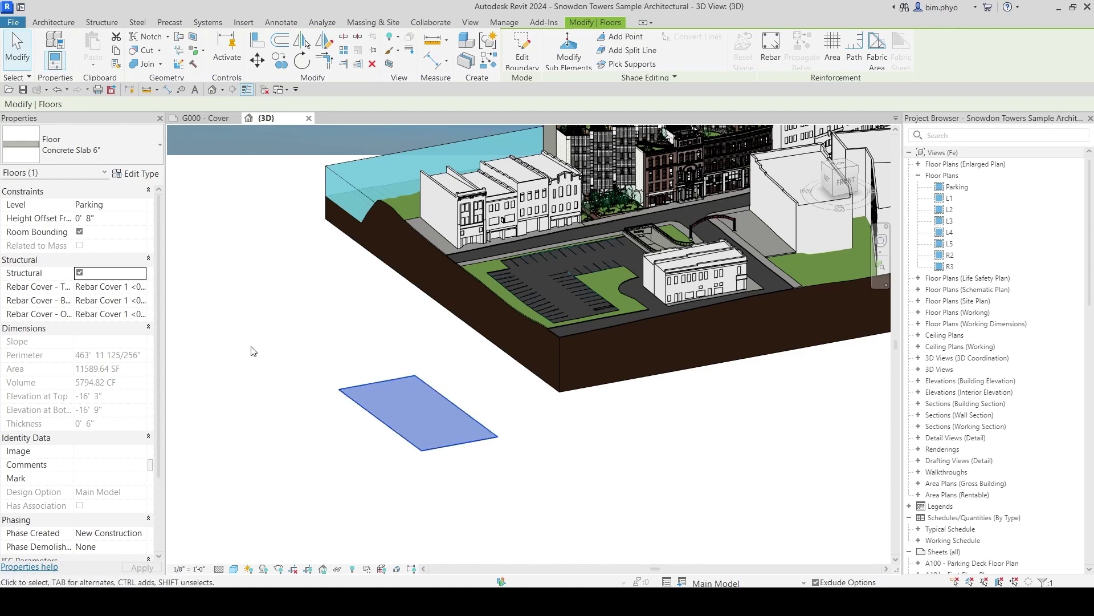
left_click(80, 273)
left_click(420, 471)
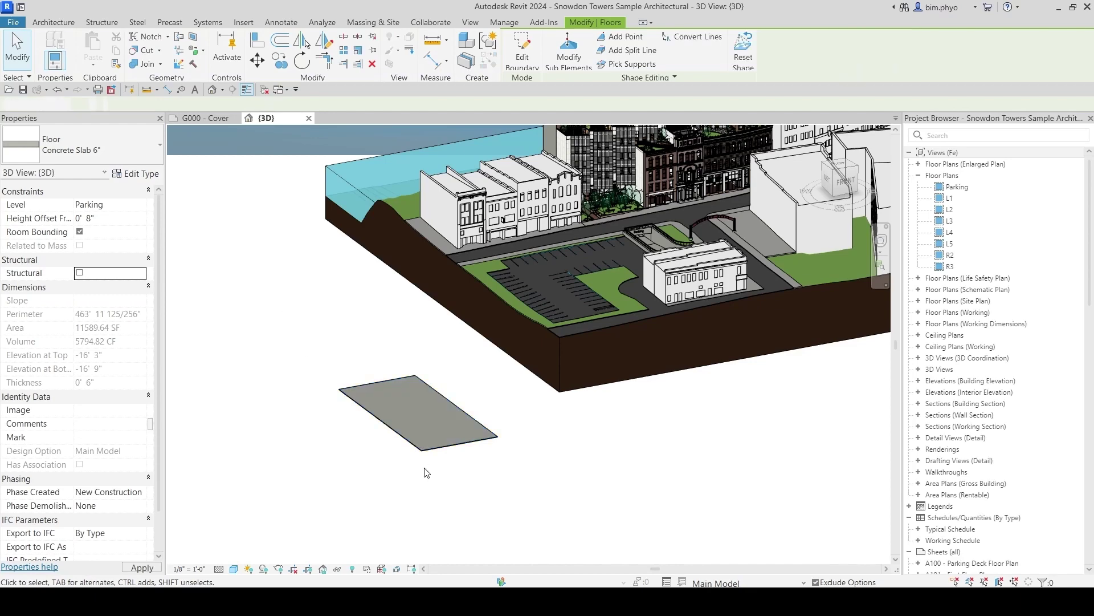
Open the Keyboard Shortcuts settings and search the commands for "column"
scroll(403, 445, "up", 5)
scroll(402, 440, "down", 5)
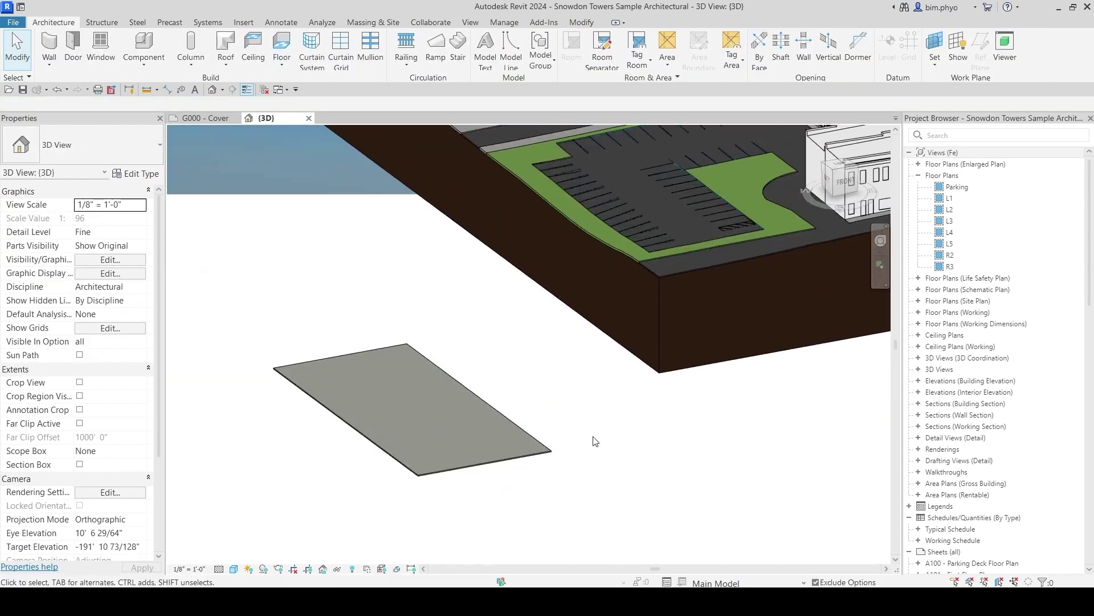
key("k")
key("s")
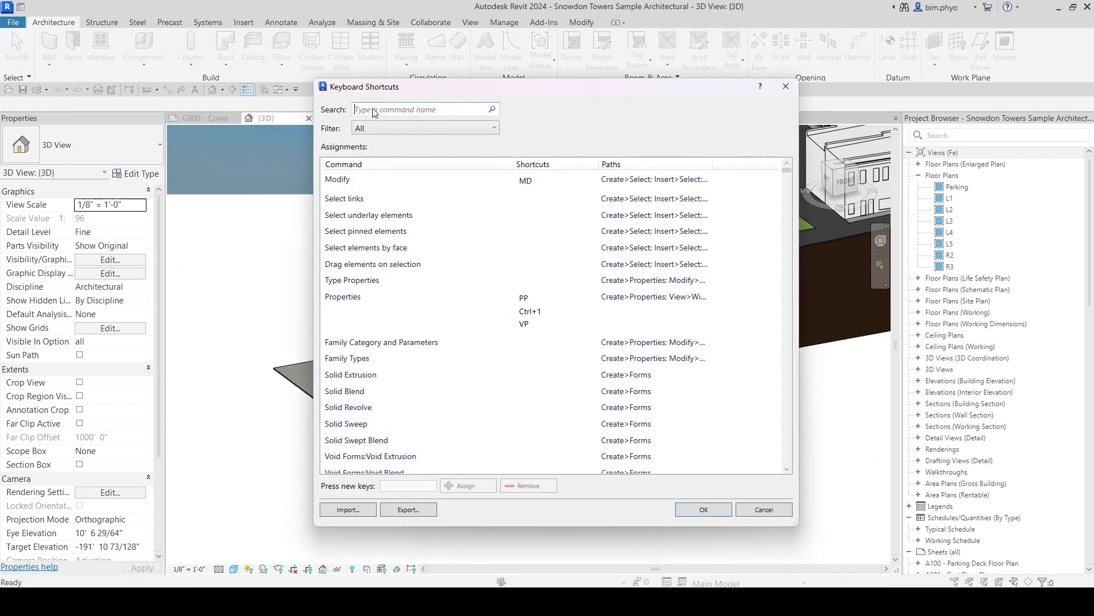
type("column")
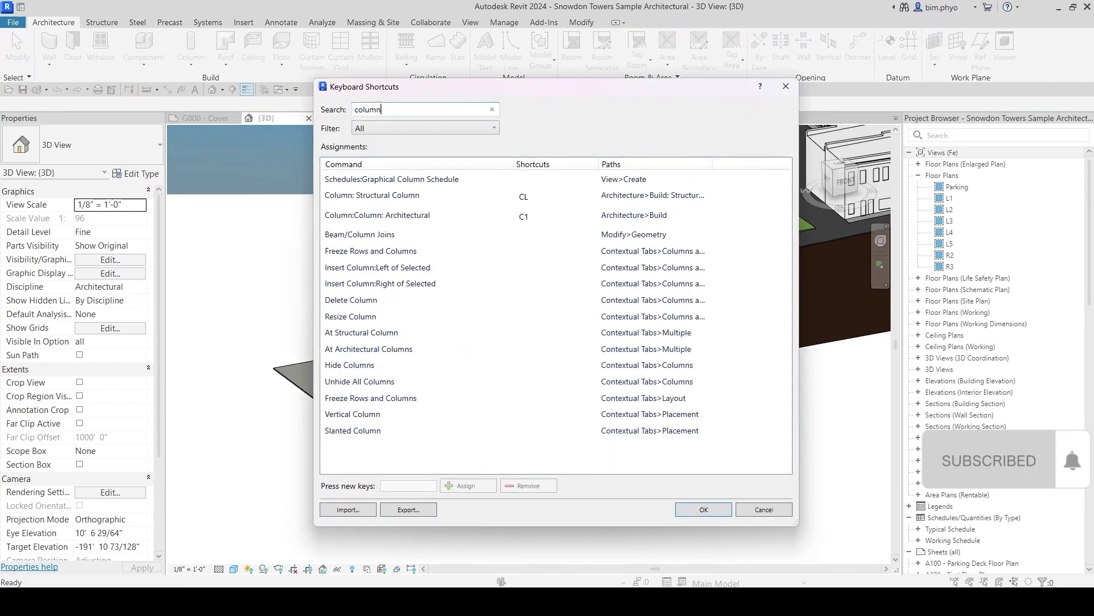
Search the commands for "Railing", assign the shortcut R1 to the Architecture Circulation Railing command, and save the changes
double_click(382, 109)
type("Railing")
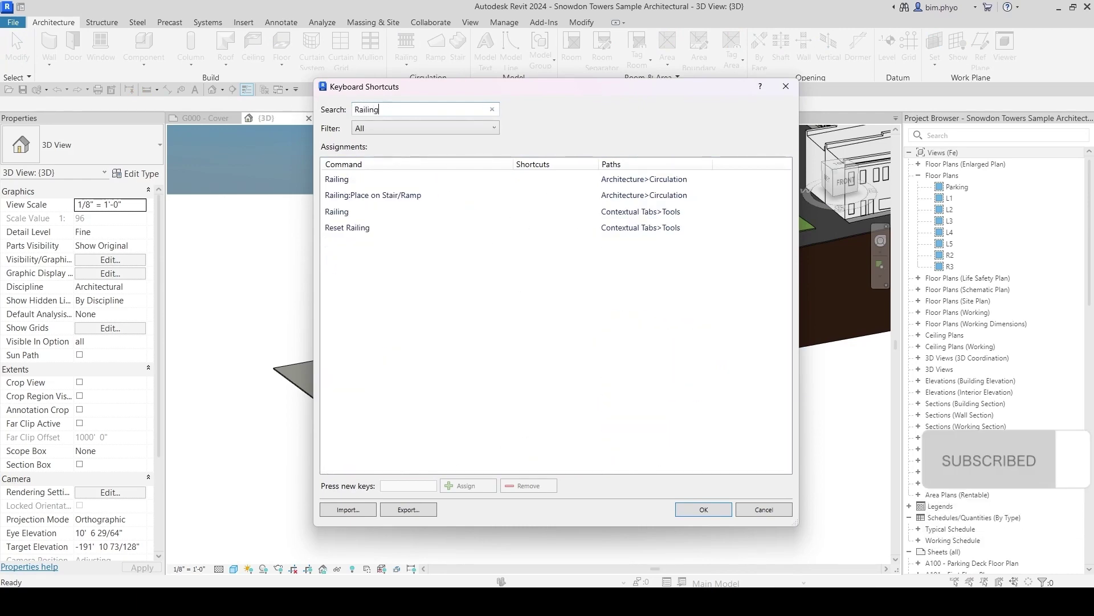
left_click(533, 181)
type("R1")
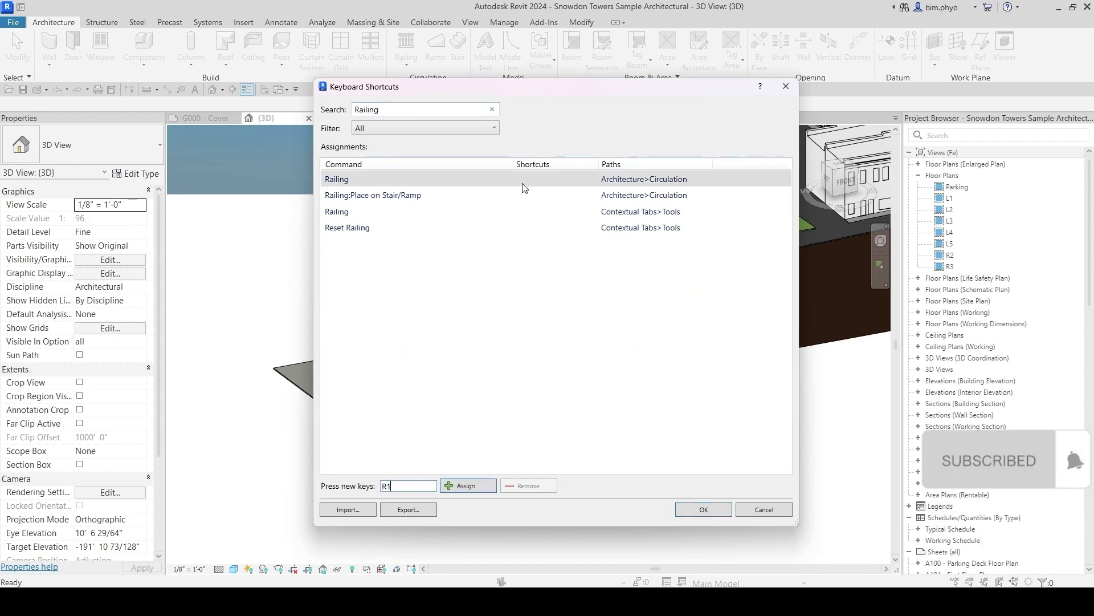
left_click(460, 488)
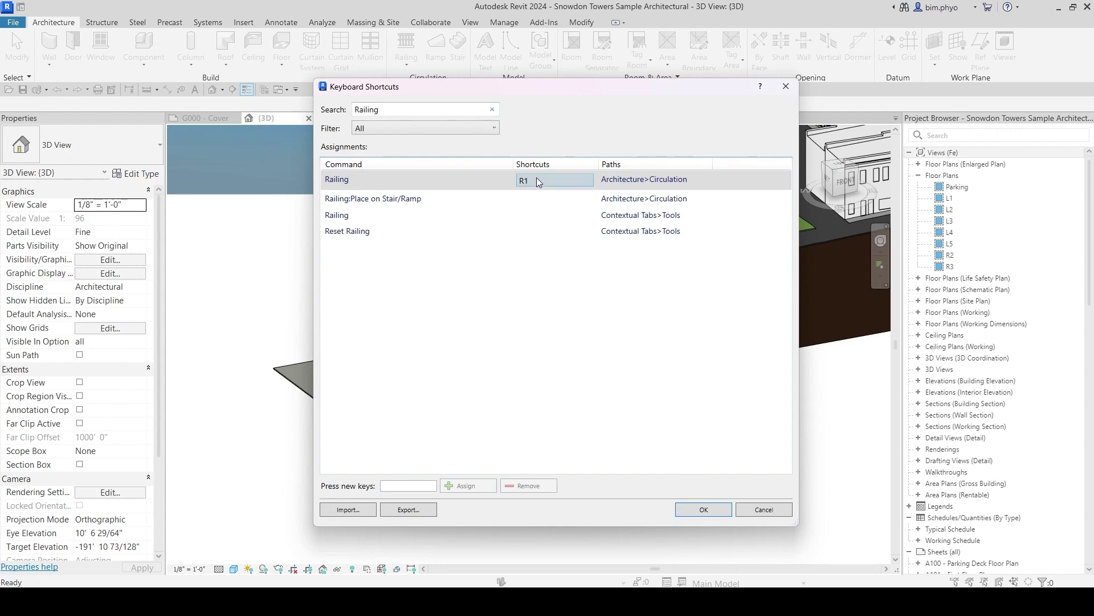
left_click(703, 509)
Start the Railing command with the R1 shortcut and sketch a straight railing path lengthwise across the new floor
scroll(489, 336, "down", 3)
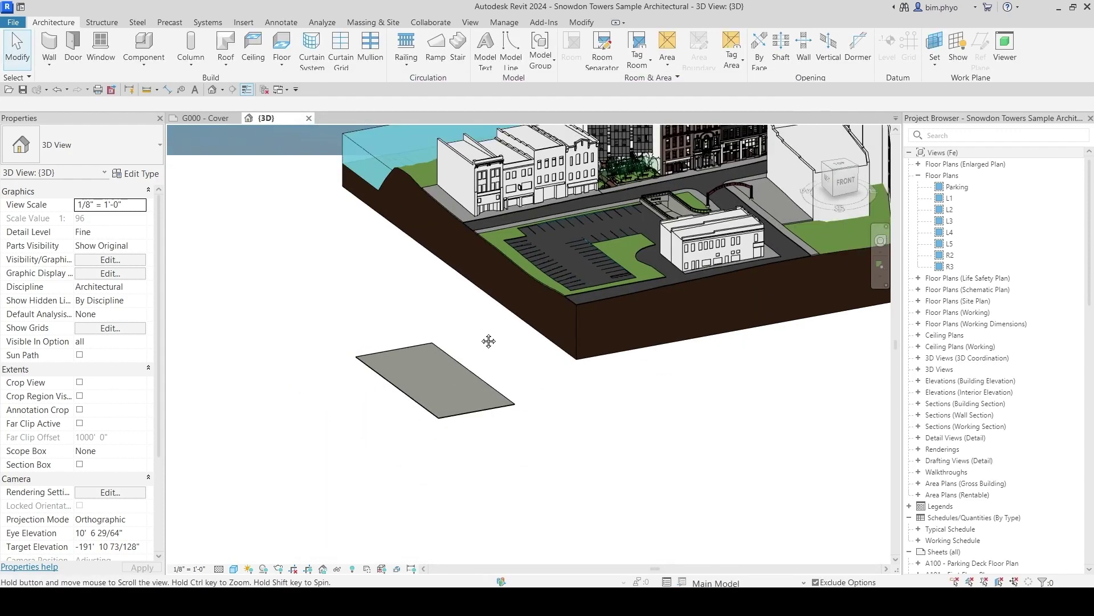
key("r")
key("1")
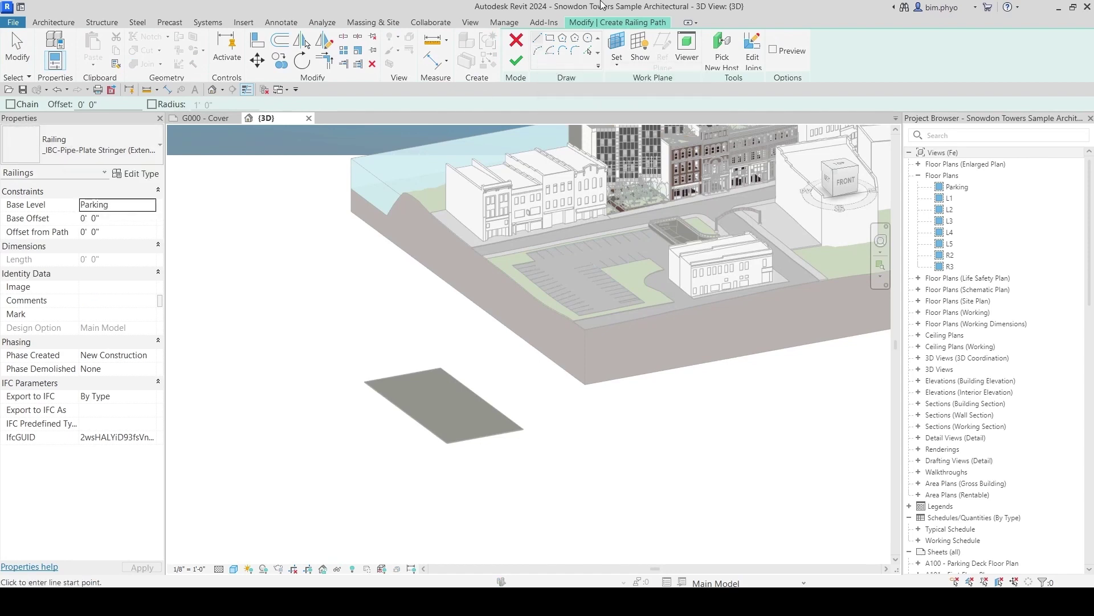
left_click(403, 372)
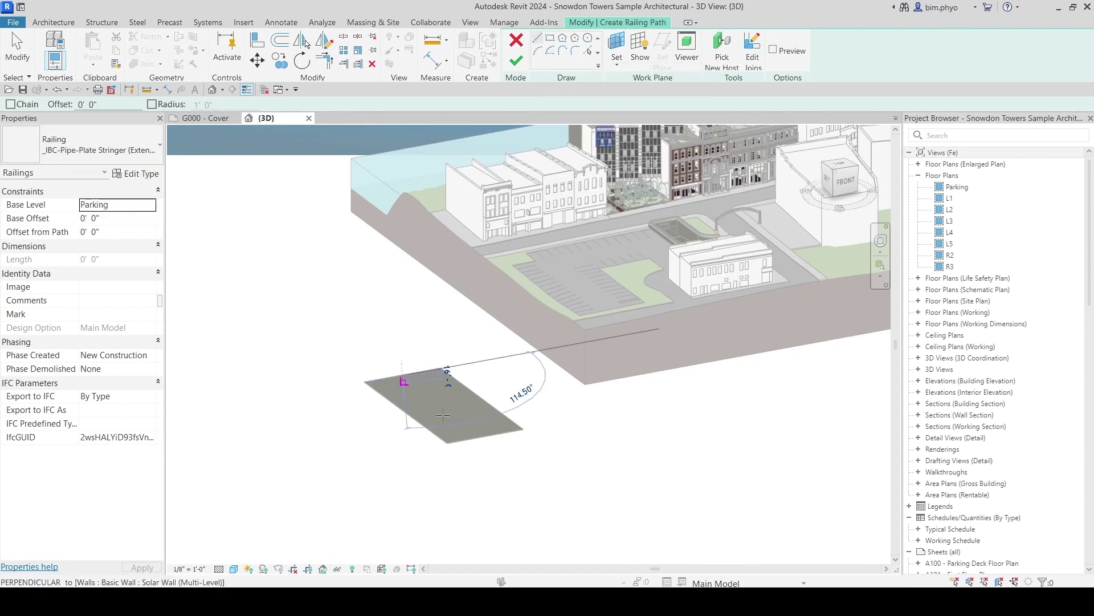
left_click(479, 437)
key("Escape")
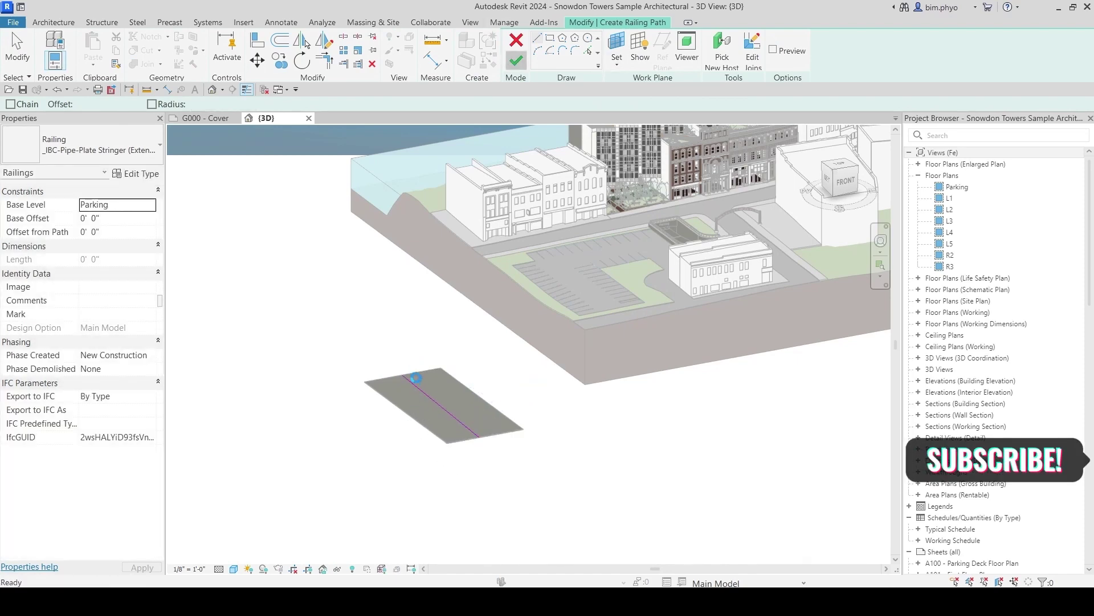
Deselect the finished railing and examine it on the floor slab up close and from a distance
scroll(435, 364, "up", 2)
key("Escape")
scroll(435, 365, "up", 3)
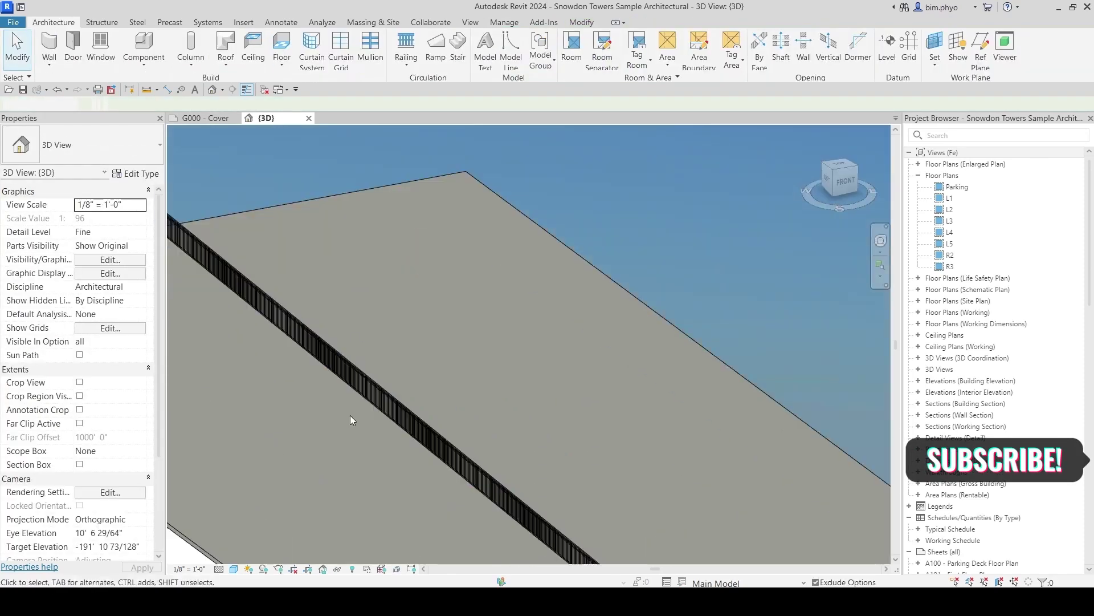
scroll(350, 415, "down", 3)
middle_click_drag(428, 440, 662, 368)
scroll(616, 371, "down", 2)
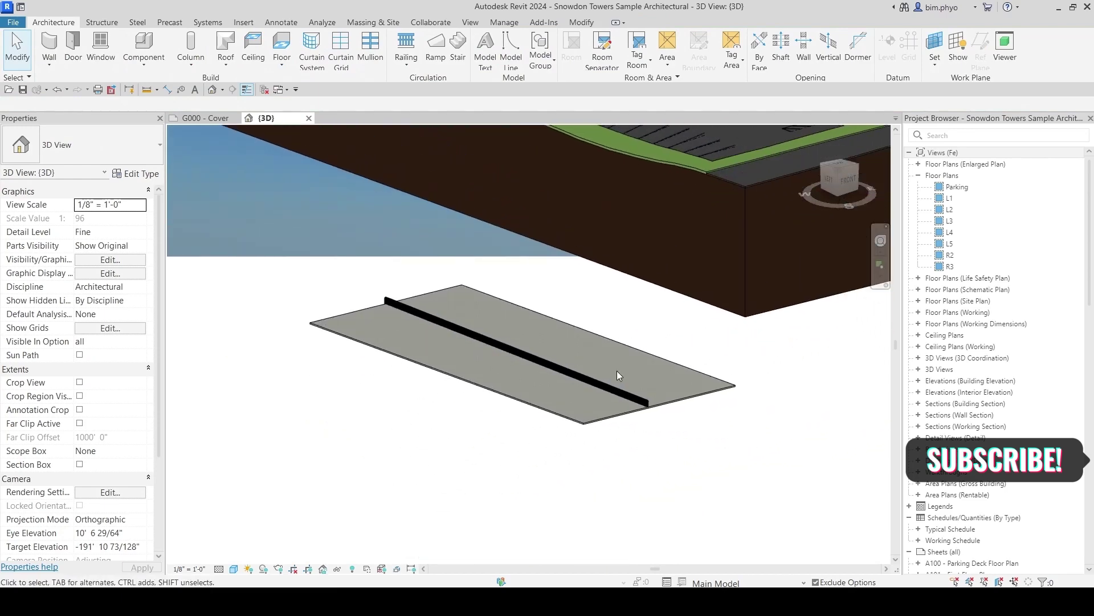
scroll(649, 409, "up", 6)
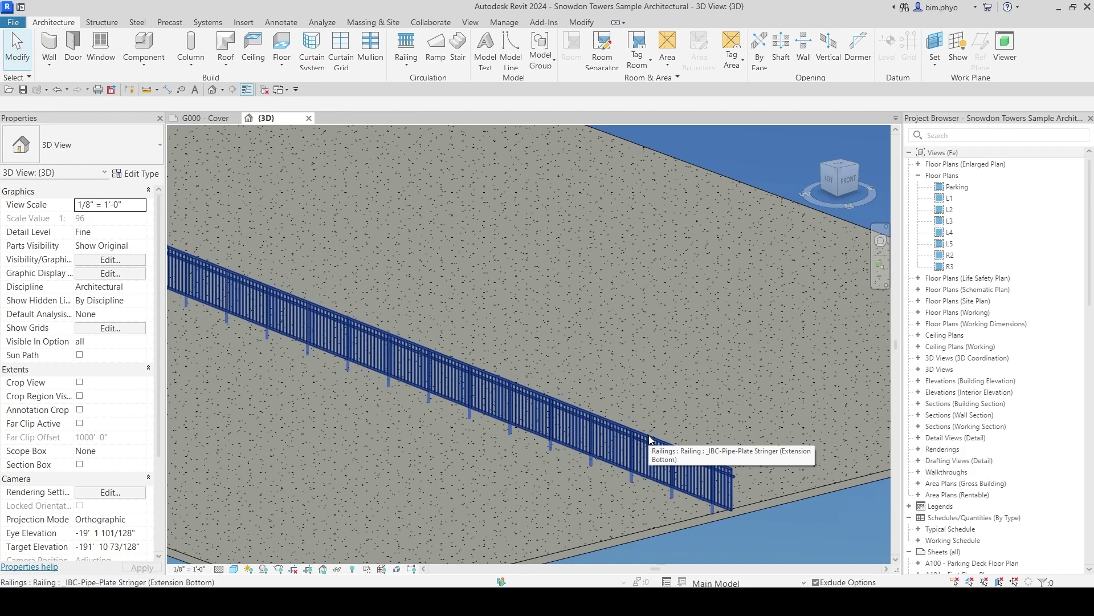
scroll(630, 423, "down", 5)
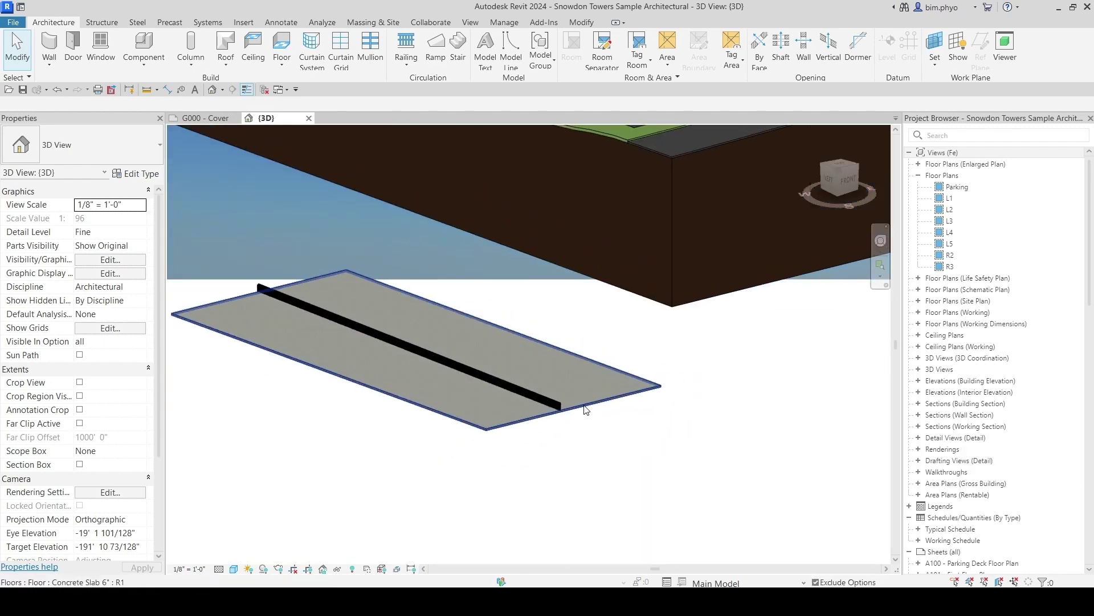
Search the keyboard shortcuts for "railing", add Ctrl+R as a second shortcut for the Architecture Circulation Railing command, and save
key("k")
key("s")
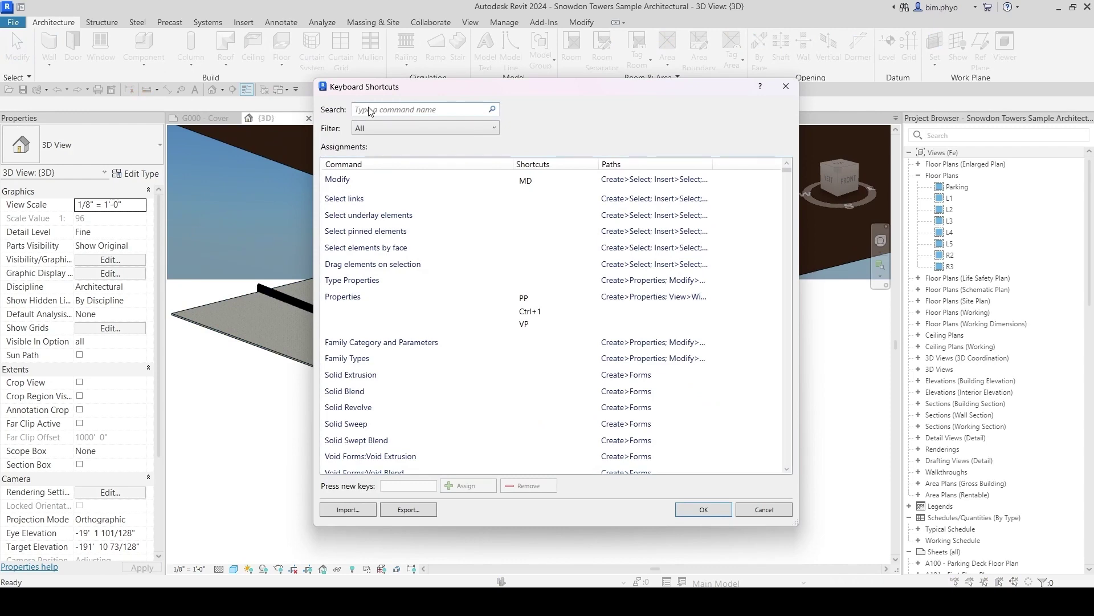
type("rai")
type("ng")
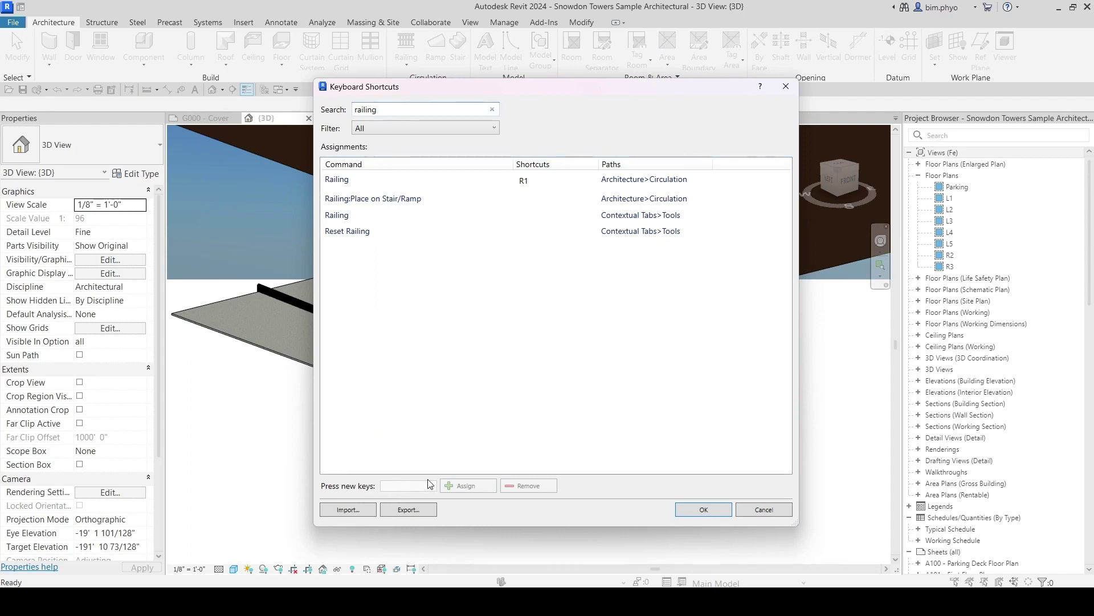
left_click(535, 180)
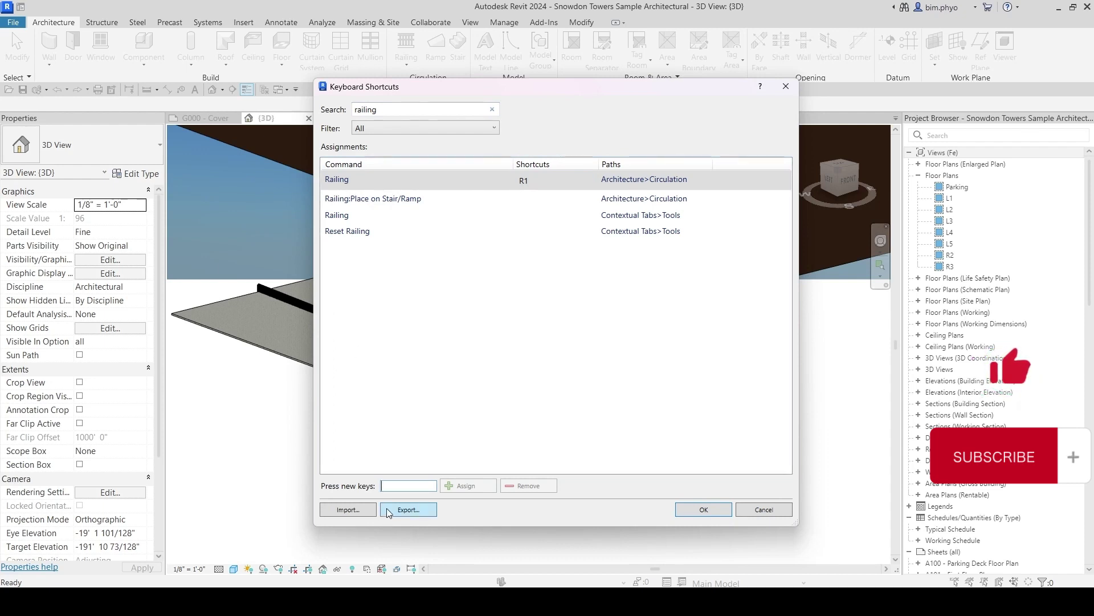
key("ctrl+r")
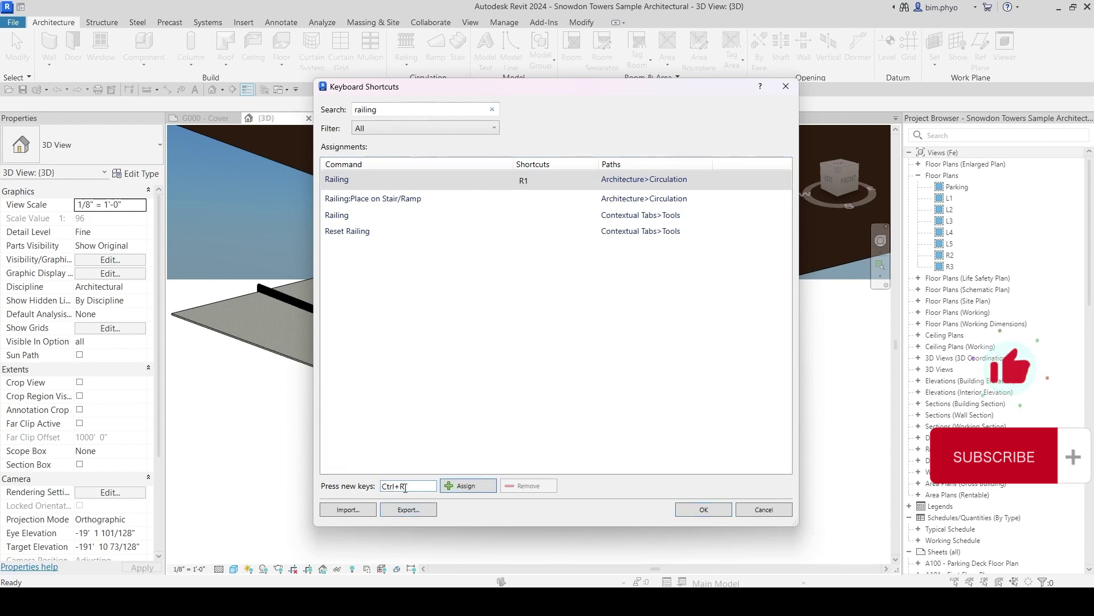
left_click(480, 486)
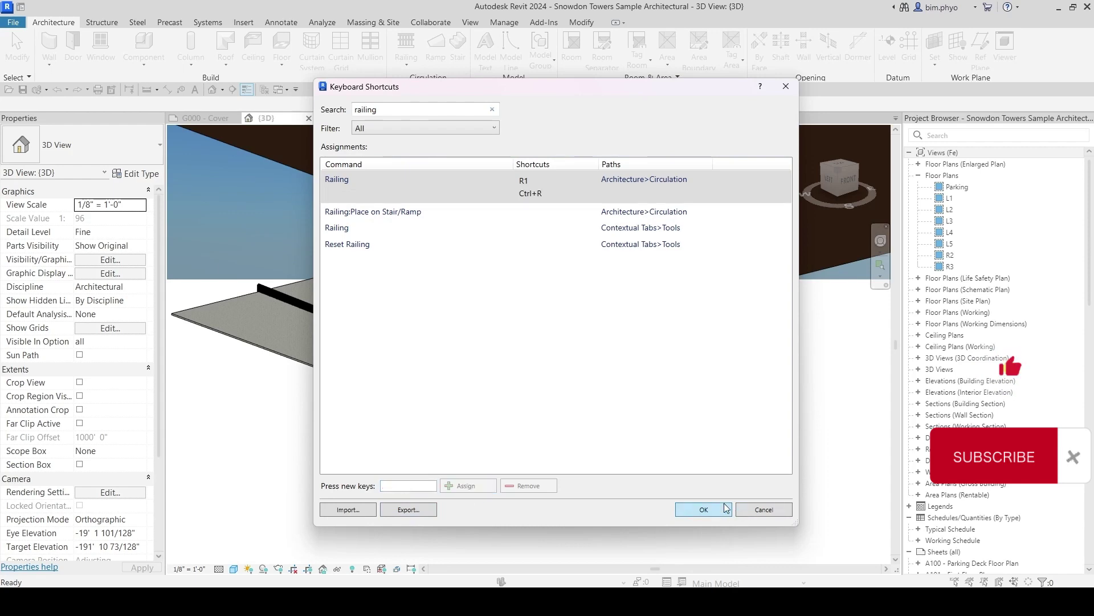
left_click(703, 509)
Switch to Snipping Tool, locate the Ctrl key on the keyboard picture, and return to the Revit model
scroll(591, 450, "down", 2)
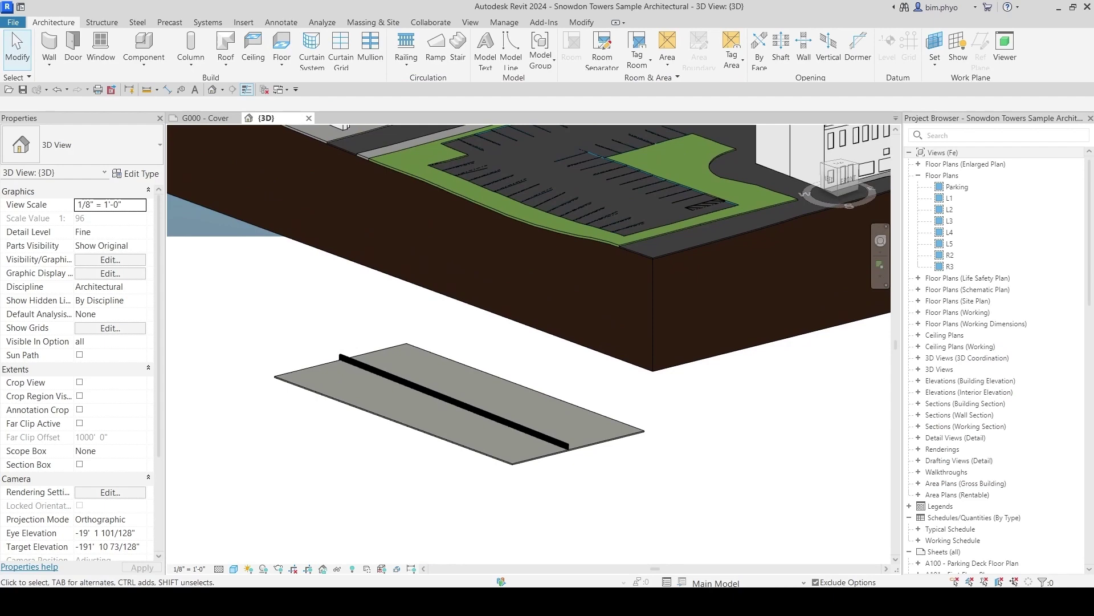
key("alt+Tab")
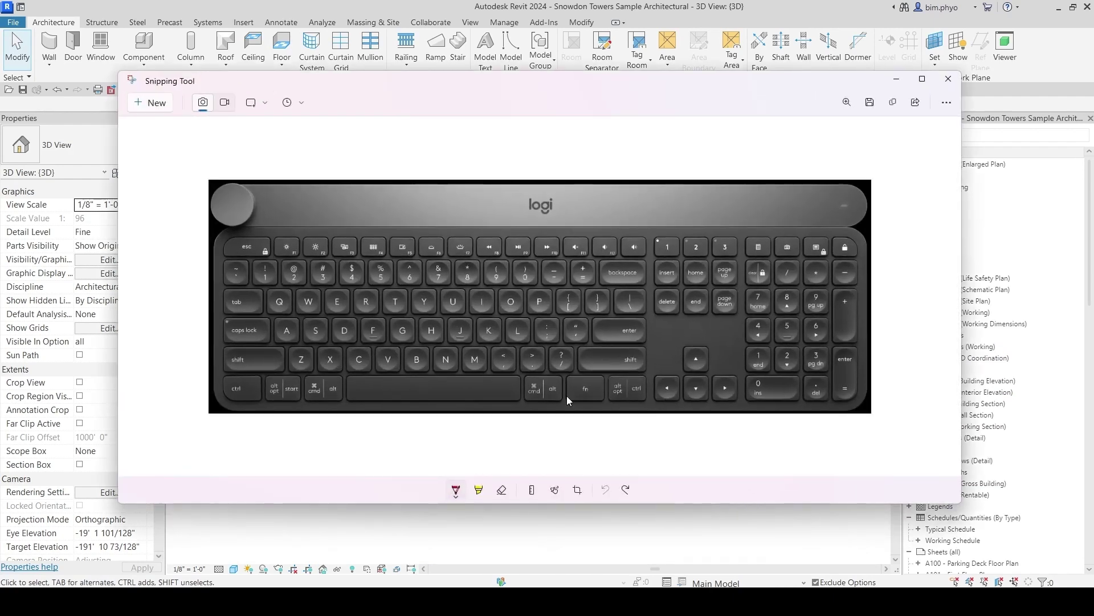
mouse_move(642, 398)
left_mouse_down()
mouse_move(634, 375)
mouse_move(637, 399)
left_mouse_up()
left_click(782, 16)
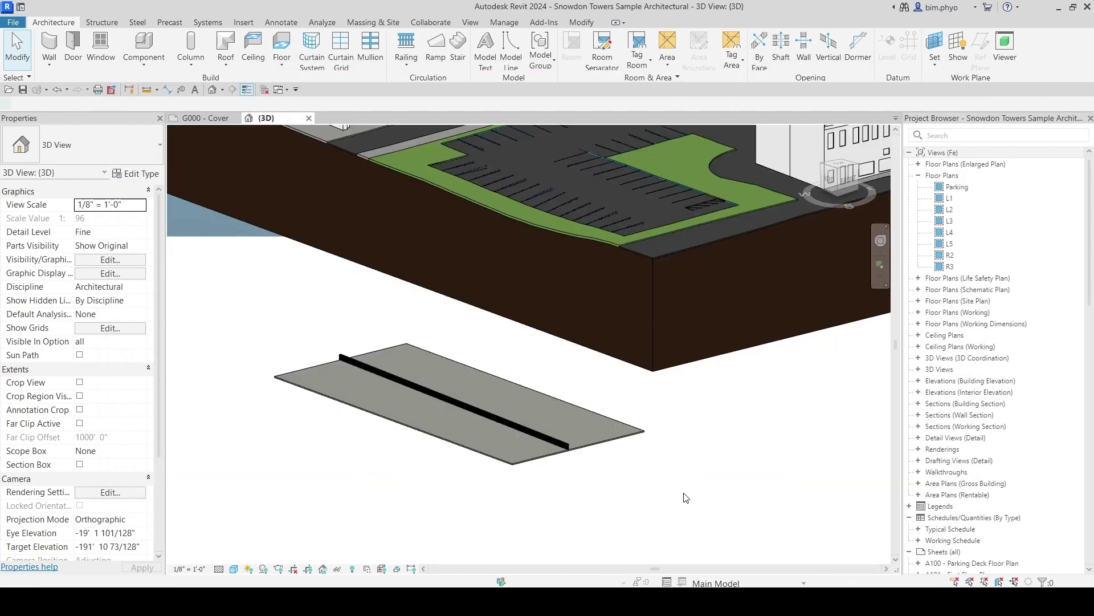
Start the Railing command with its assigned shortcut, sketch a straight path about 79 ft long beside the existing railing, and finish it
key("r")
key("a")
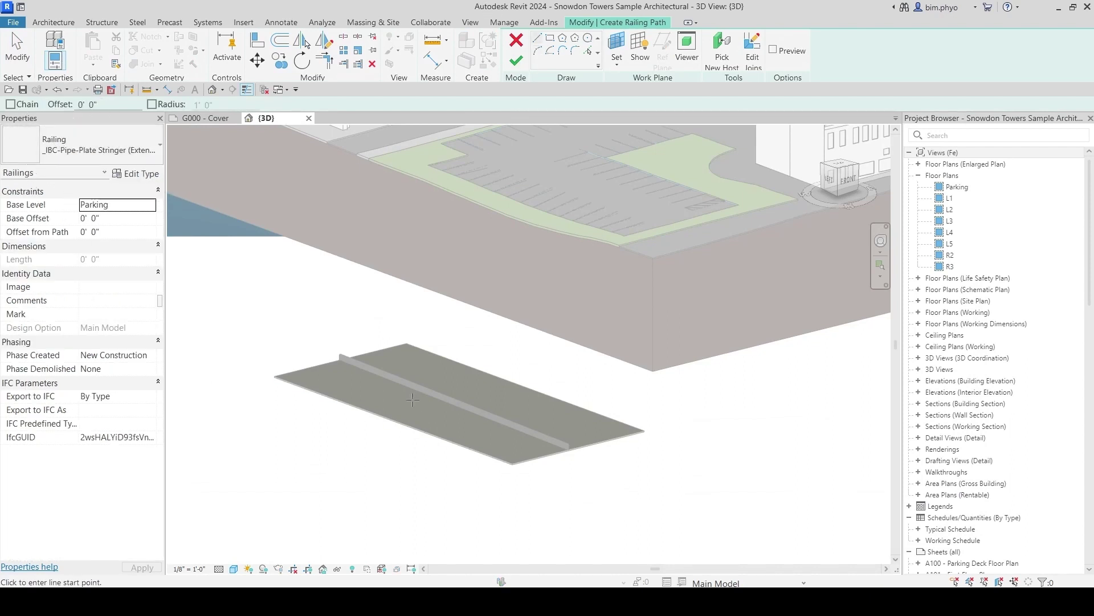
scroll(601, 362, "down", 2)
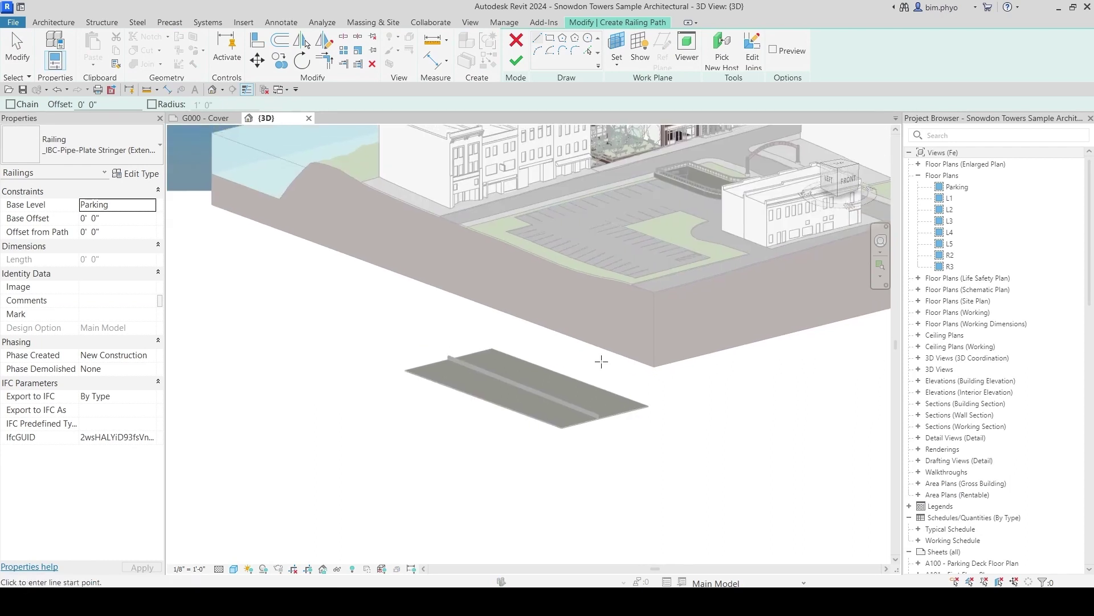
scroll(508, 395, "up", 4)
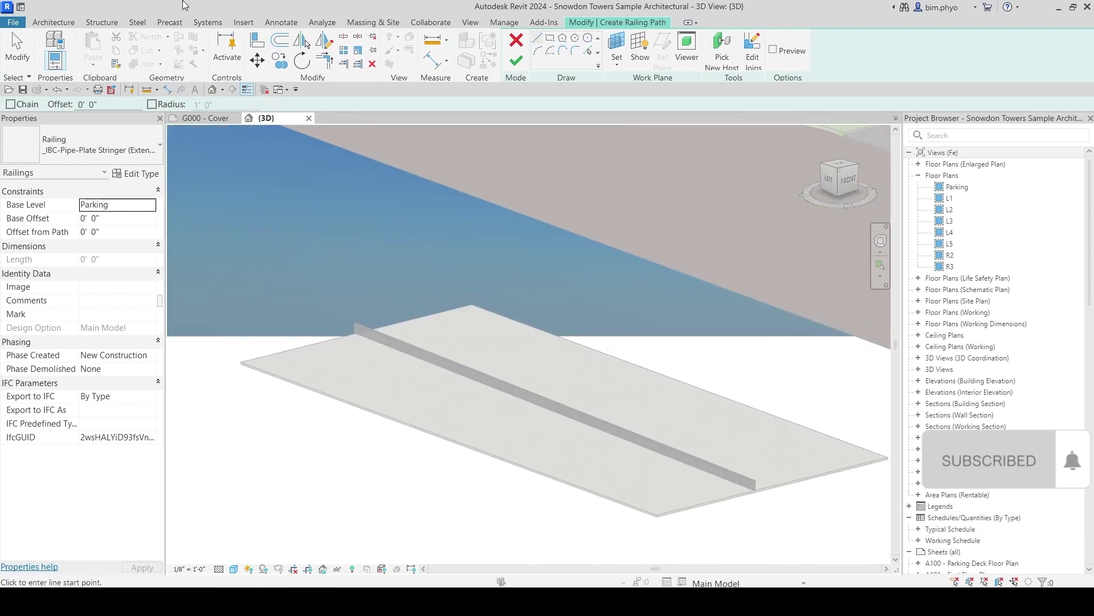
left_click(43, 23)
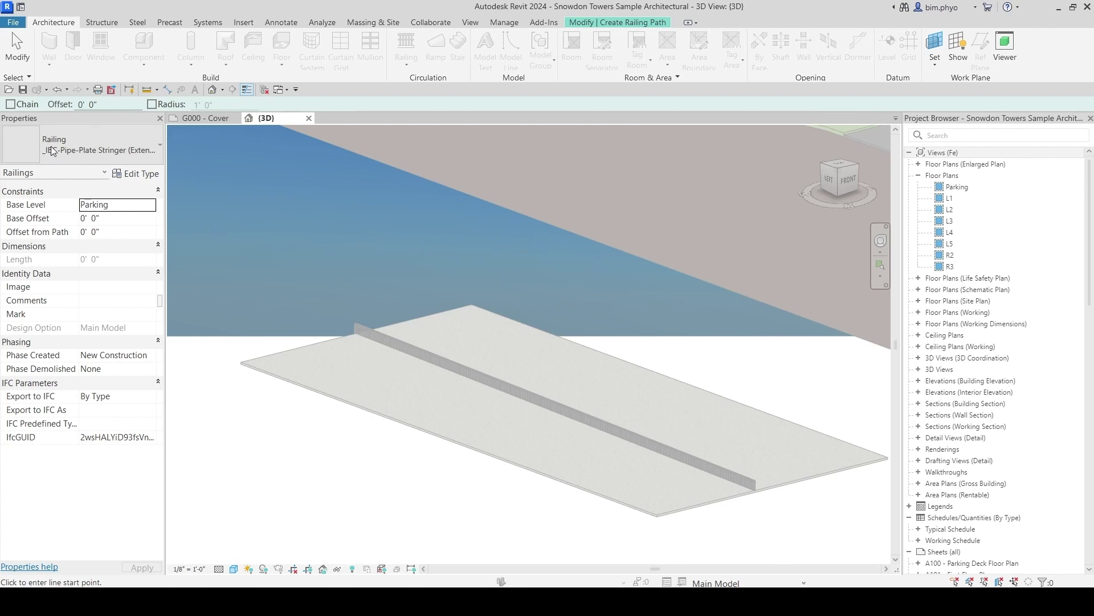
left_click(351, 374)
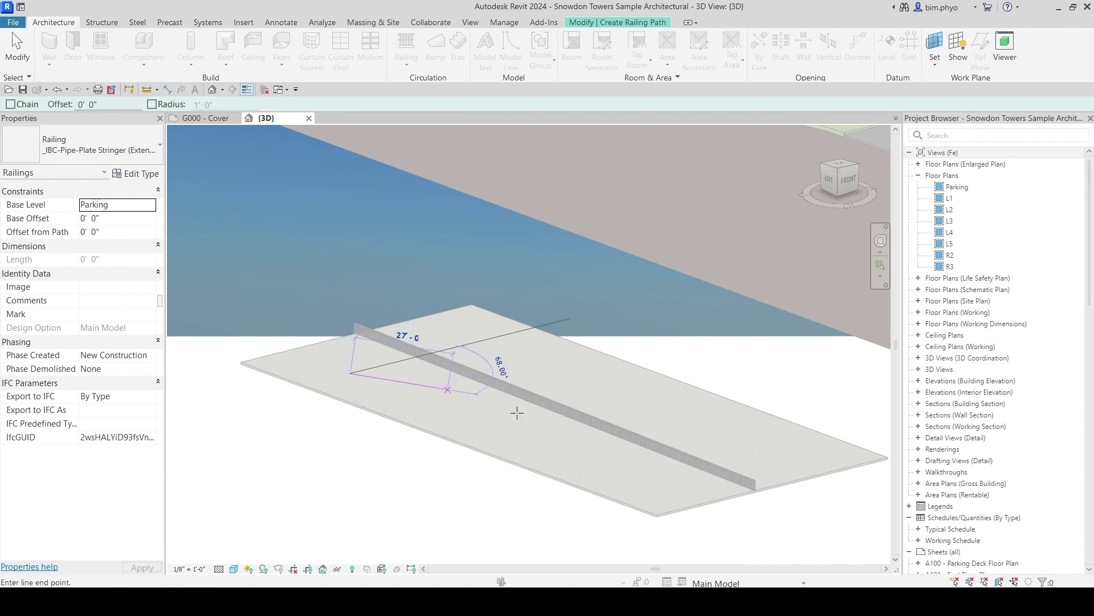
left_click(543, 450)
key("Escape")
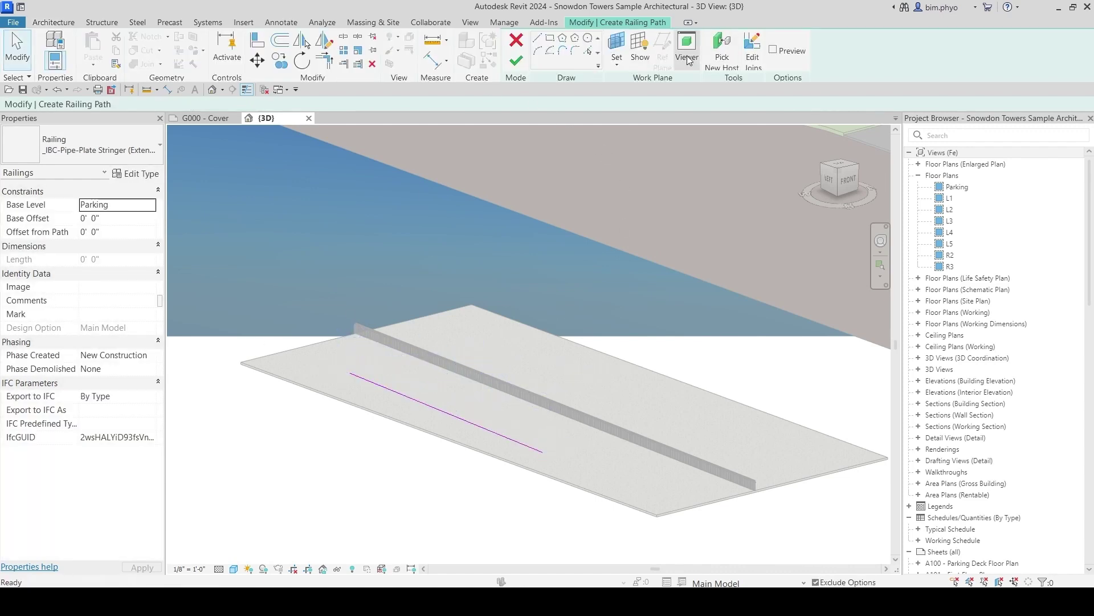
left_click(515, 60)
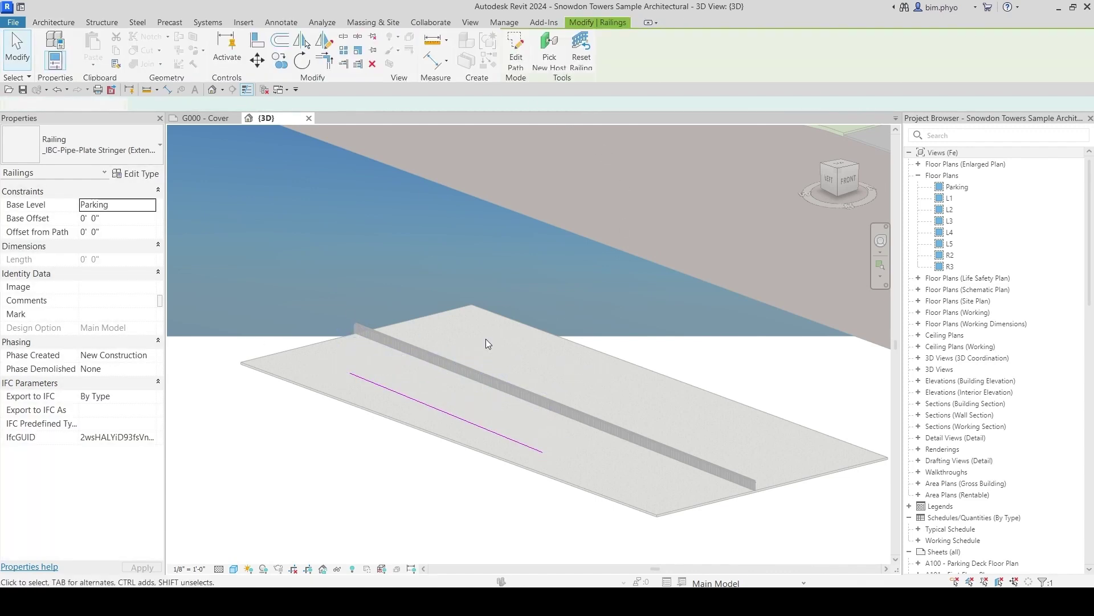
Examine the new shorter railing up close on the floor slab and review its properties
scroll(472, 358, "down", 2)
middle_click_drag(365, 484, 447, 426, "shift")
key("Escape")
scroll(357, 455, "up", 3)
scroll(562, 401, "down", 2)
scroll(461, 399, "up", 2)
left_click(495, 375)
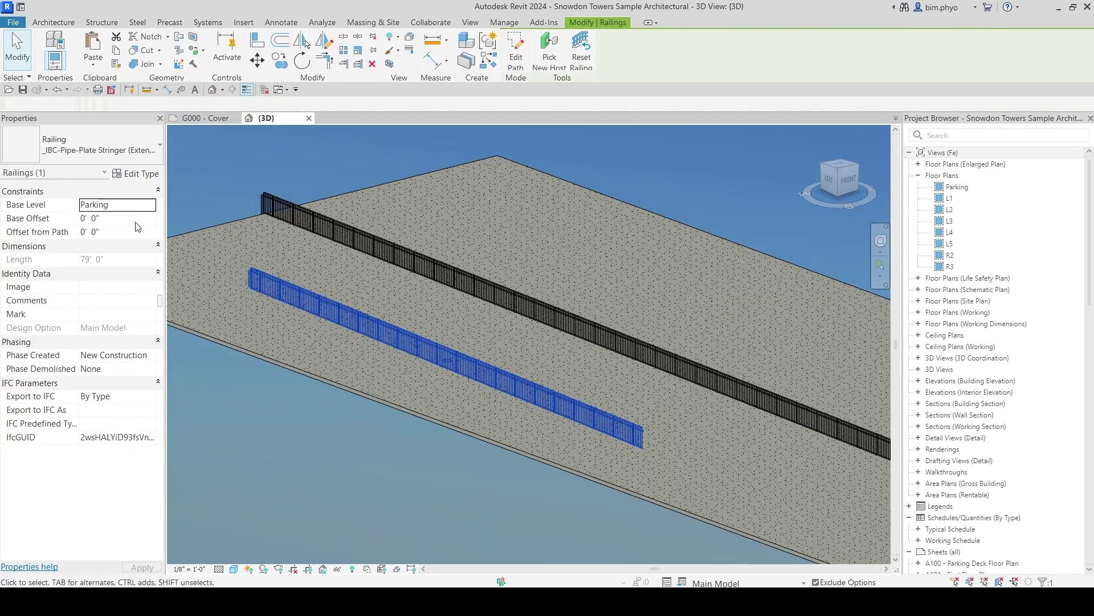
left_click(81, 134)
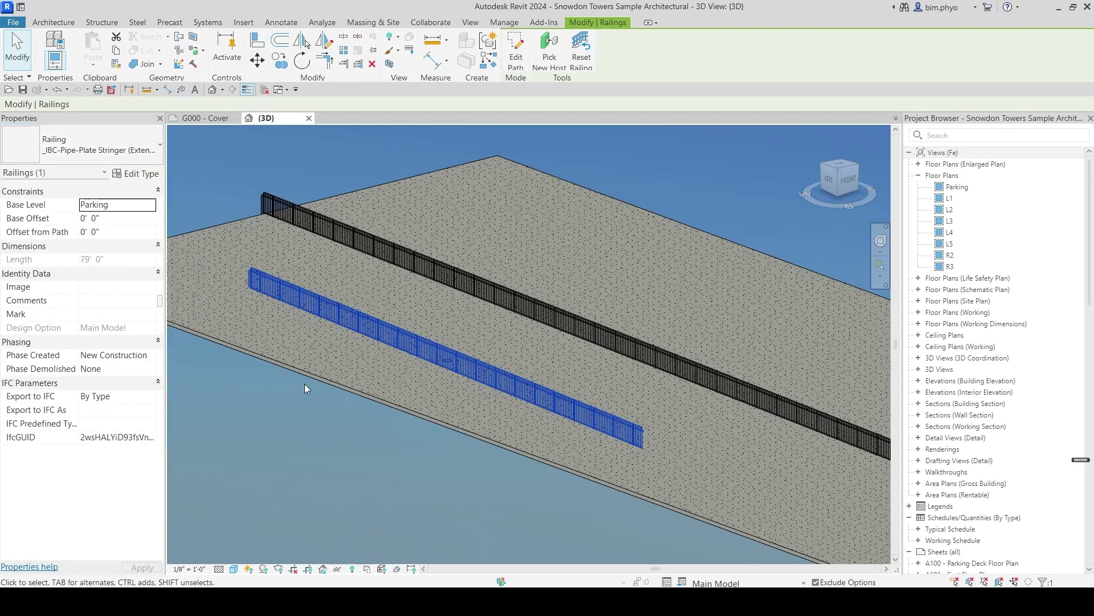
key("Escape")
scroll(301, 301, "up", 6)
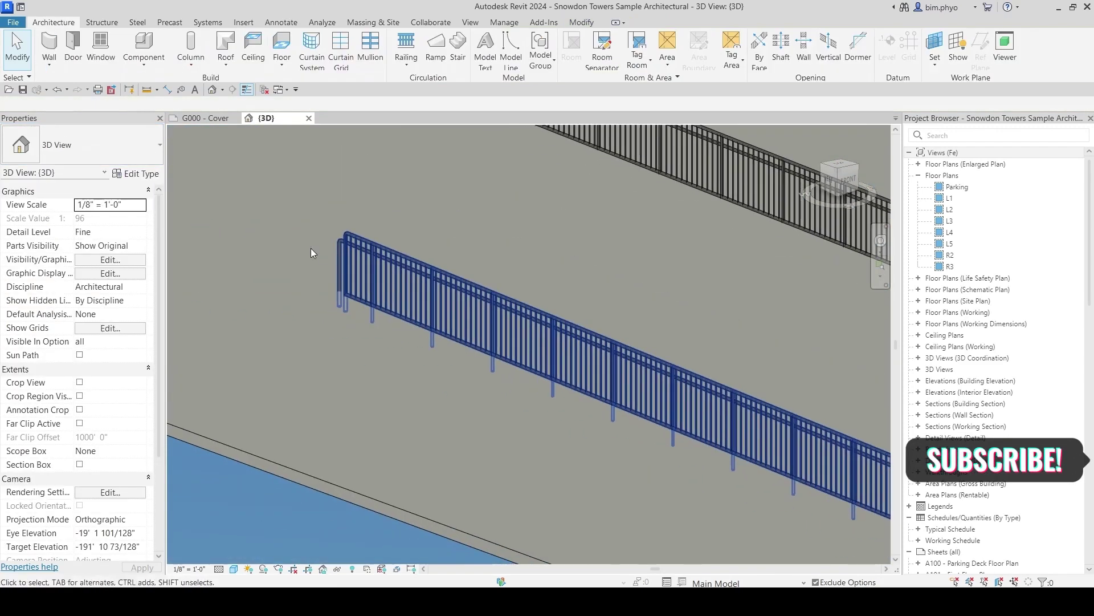
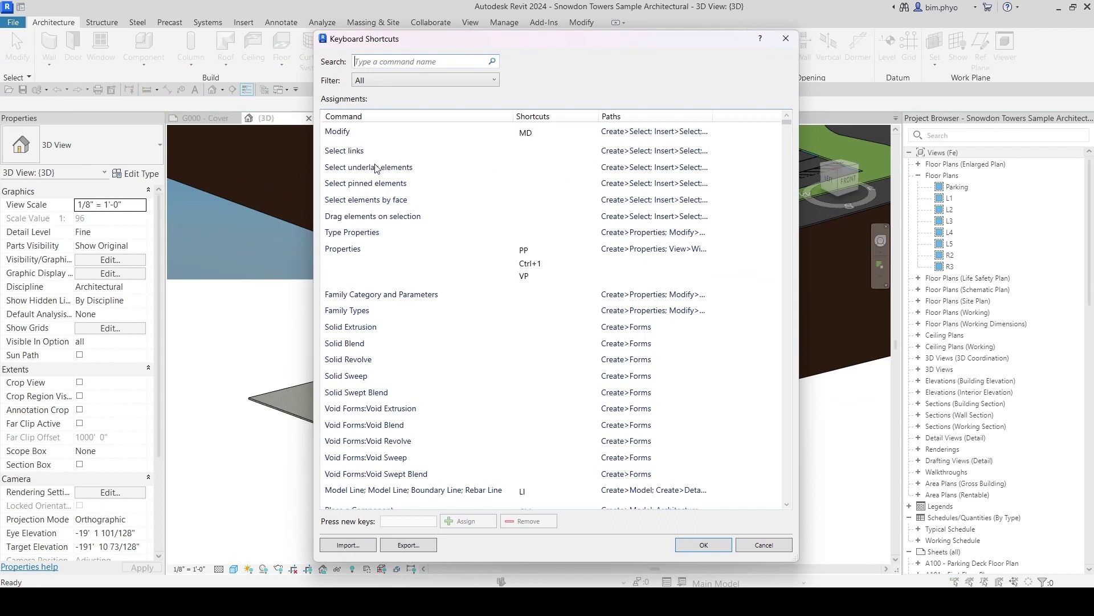
Browse the Keyboard Shortcuts list and examine the shortcuts of the Hide Elements and Hide Category commands
left_click(359, 171)
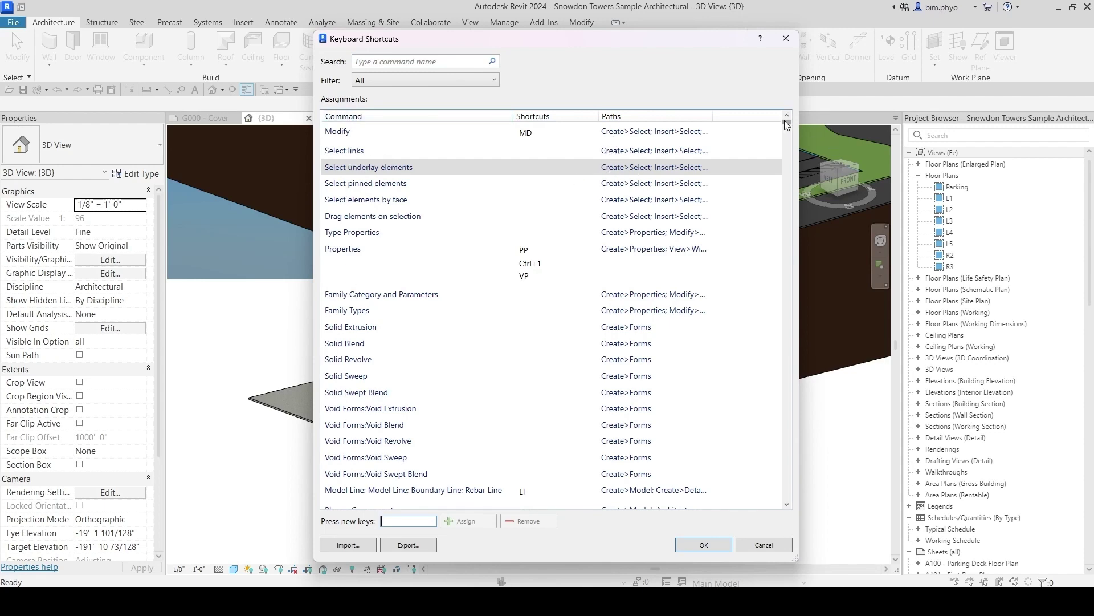
left_click_drag(787, 123, 792, 235)
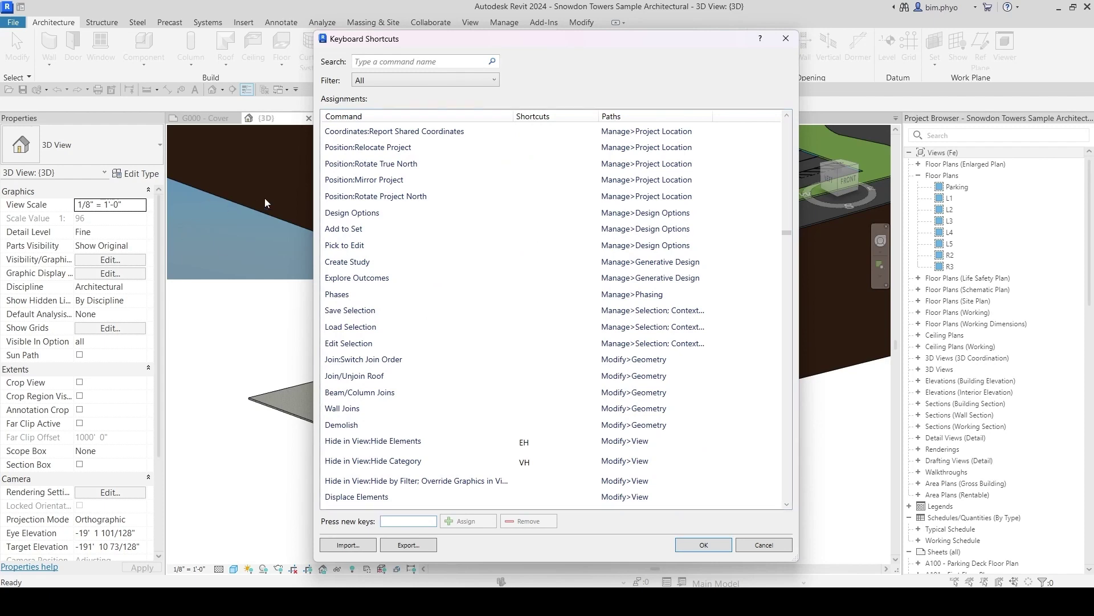
scroll(376, 228, "down", 4)
left_click(368, 255)
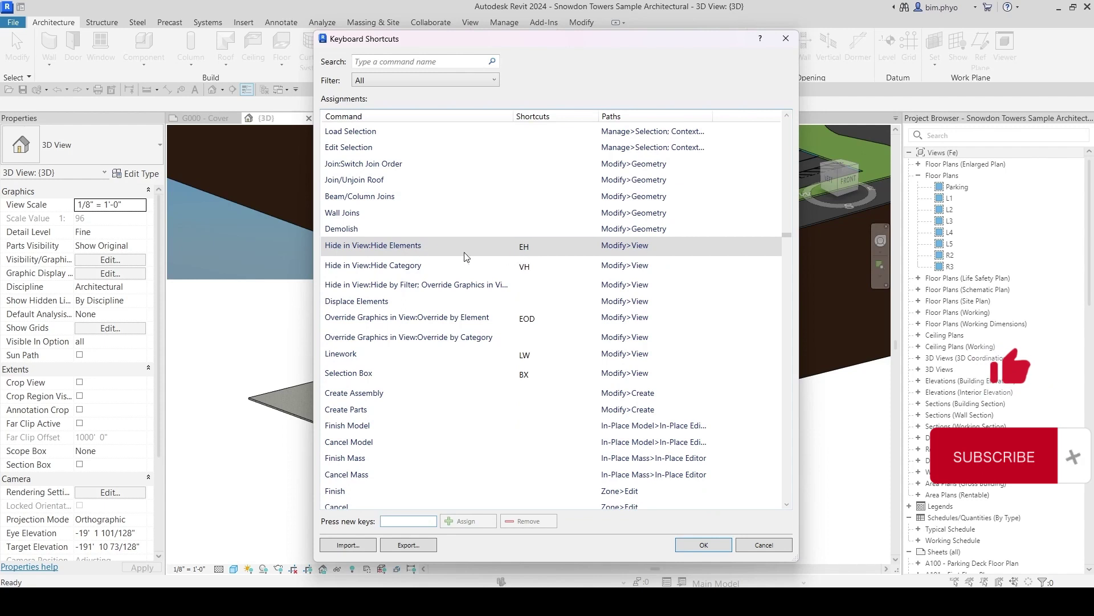
left_click(531, 252)
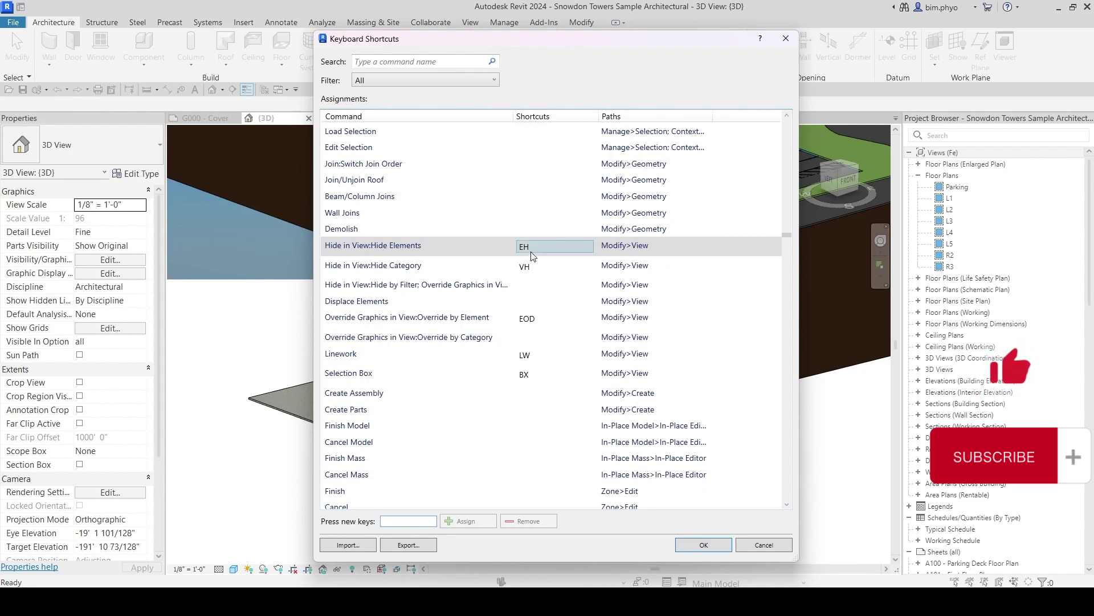
left_click(364, 266)
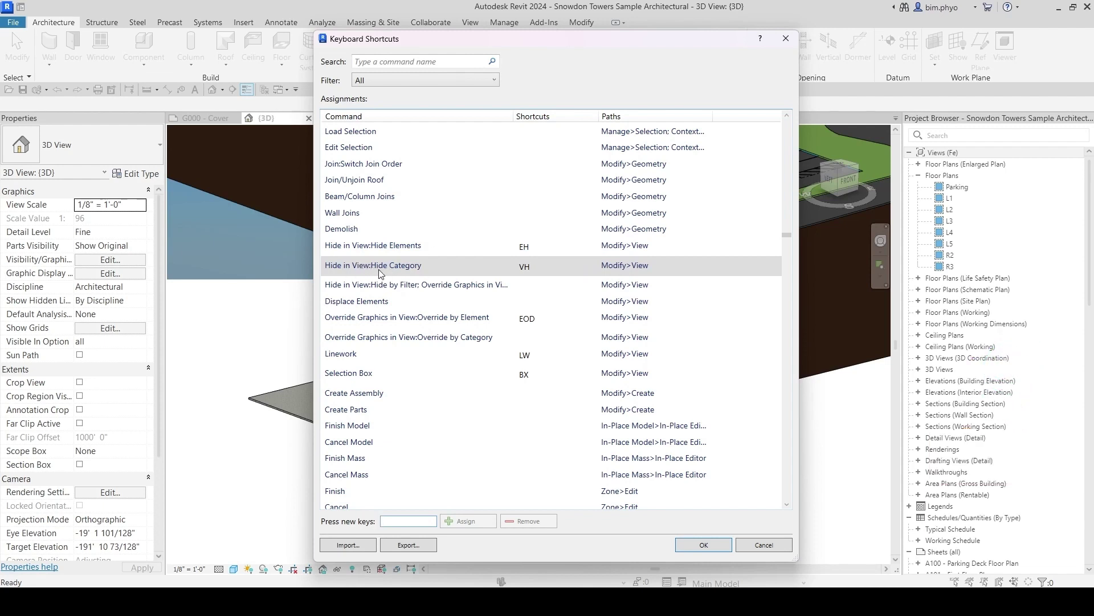
left_click(529, 268)
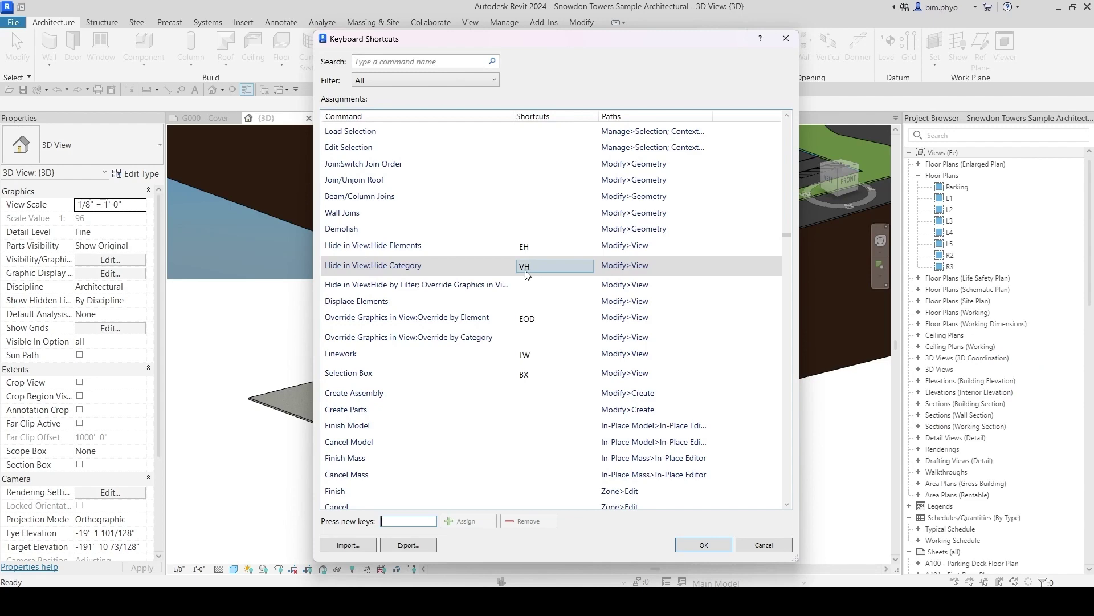
left_click(786, 38)
Hide the concrete floor slab in the 3D view using the hide shortcut
left_click(638, 439)
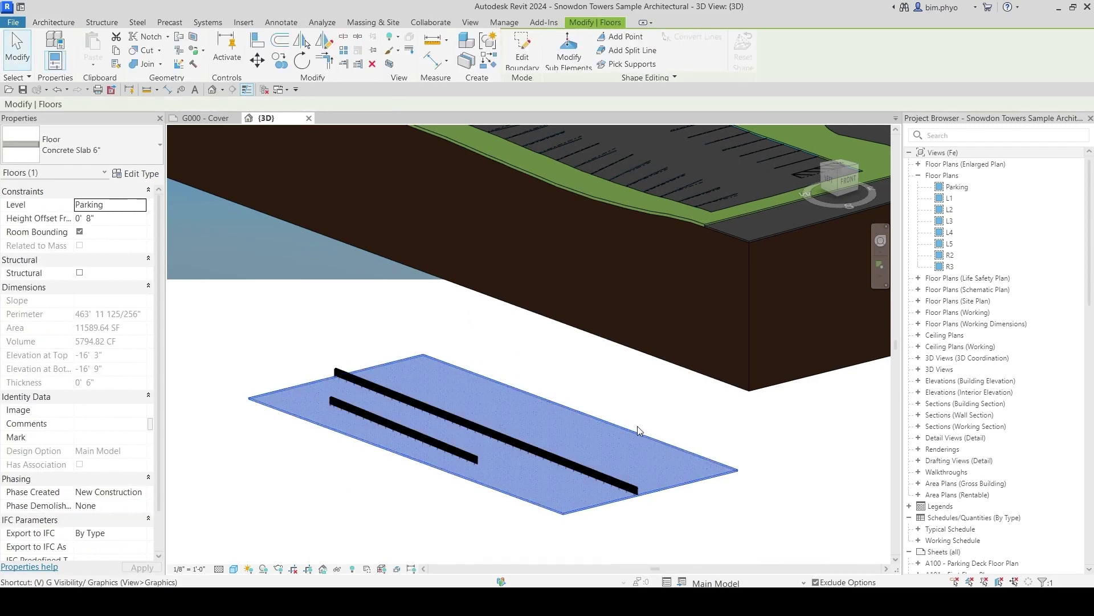
key("v")
key("h")
Open the Keyboard Shortcuts settings and search the commands for "reveal"
key("k")
key("s")
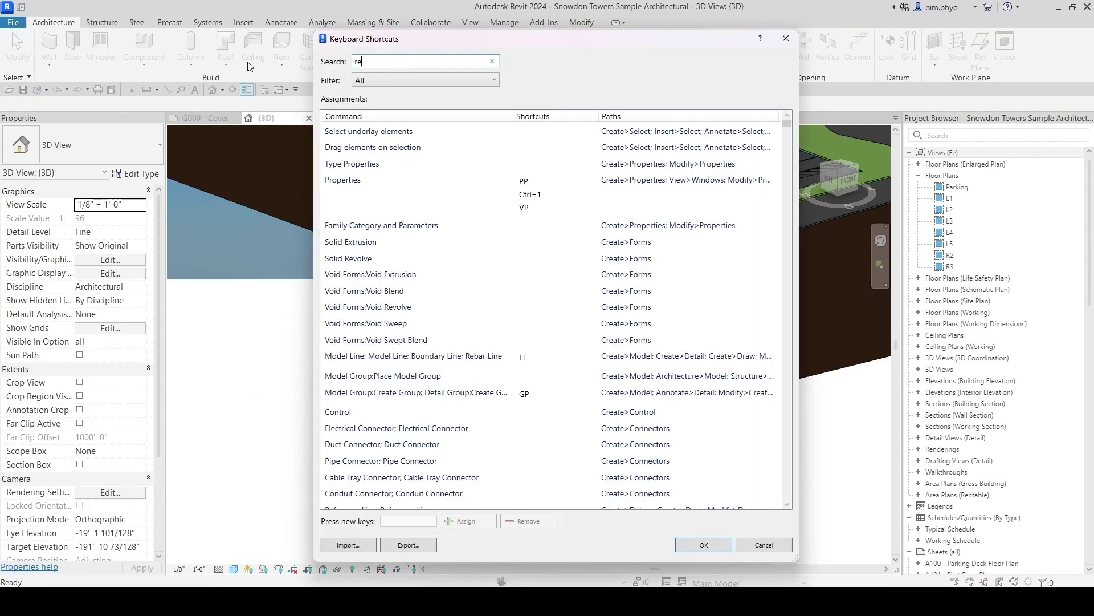
key("BackSpace")
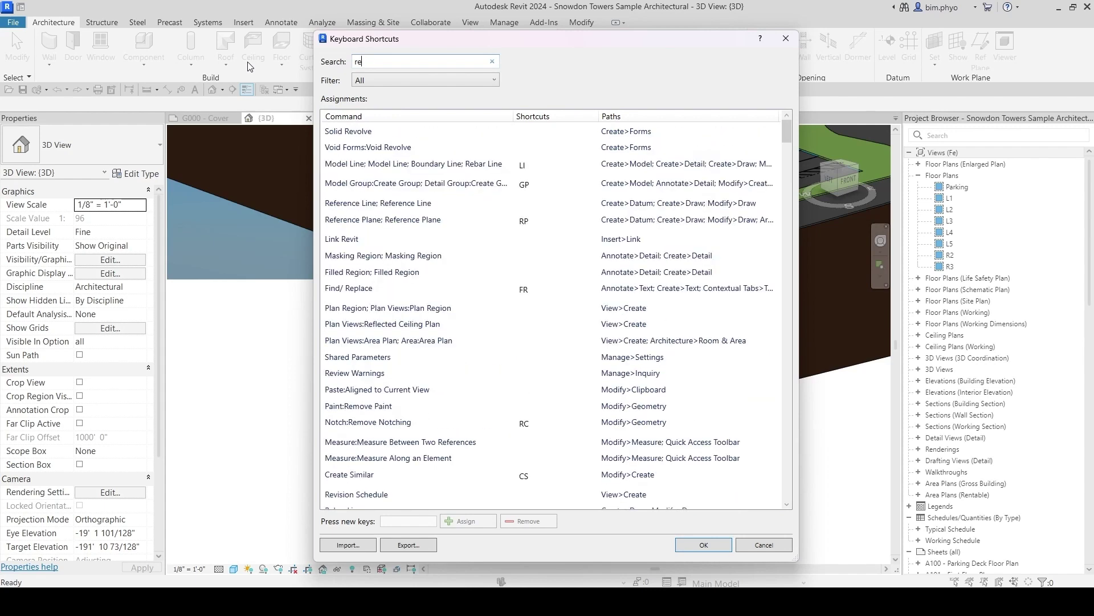
type("veal")
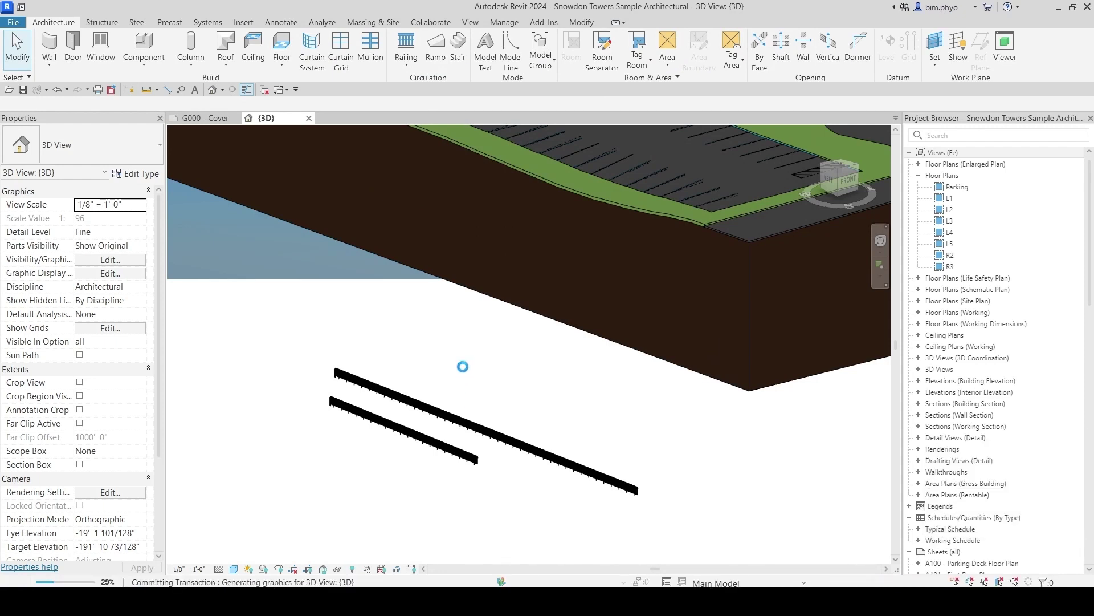
Use the RH shortcut to reveal hidden elements, unhide the floor slab, and leave the reveal mode
key("r")
key("h")
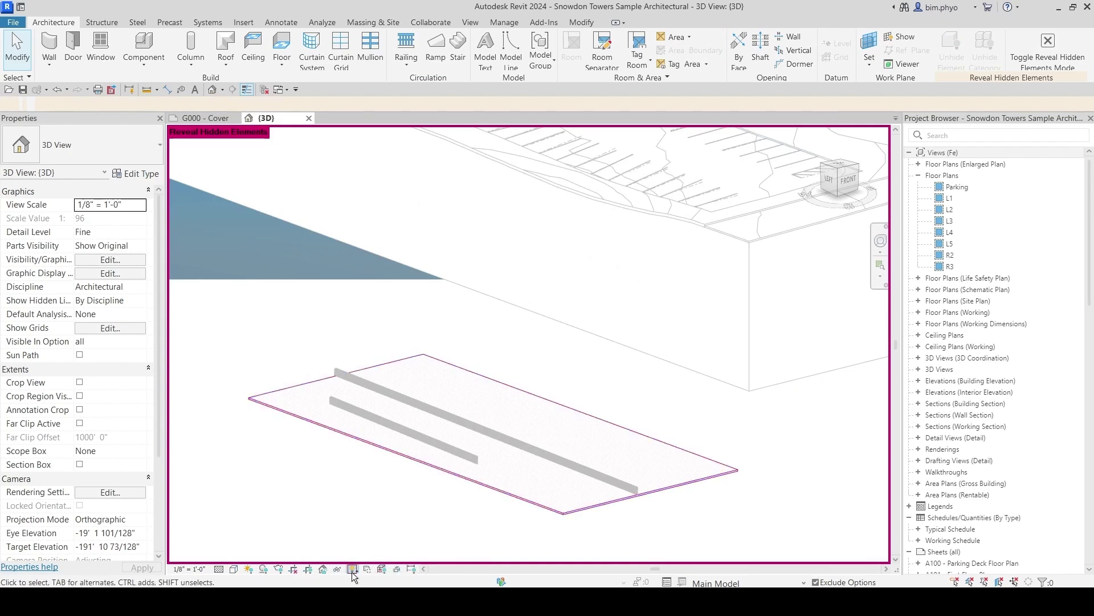
left_click(702, 486)
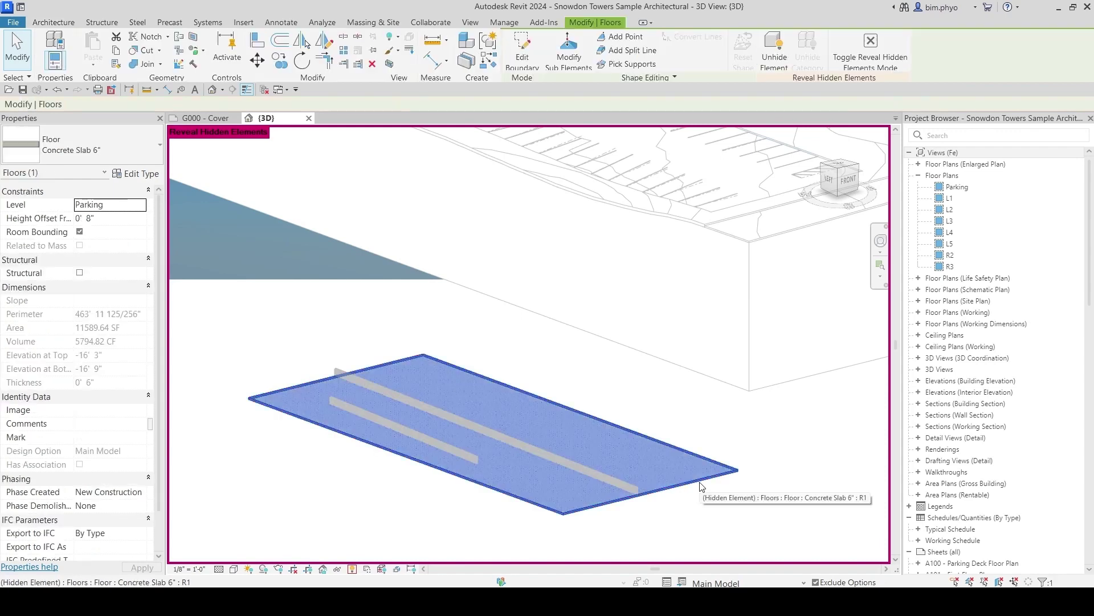
left_click(812, 506)
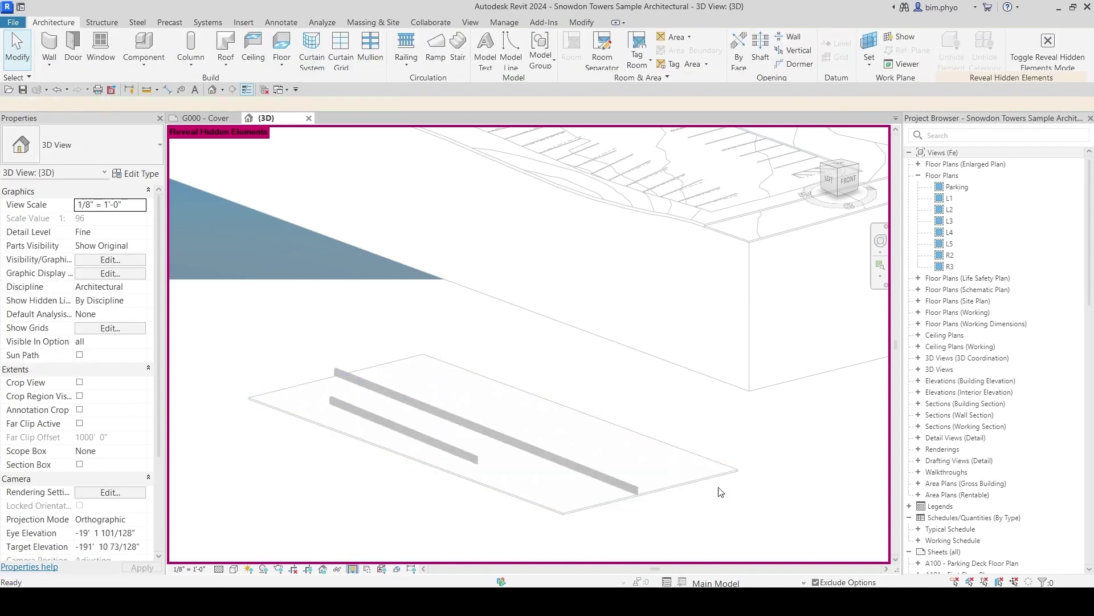
key("r")
key("h")
middle_click_drag(699, 446, 731, 428)
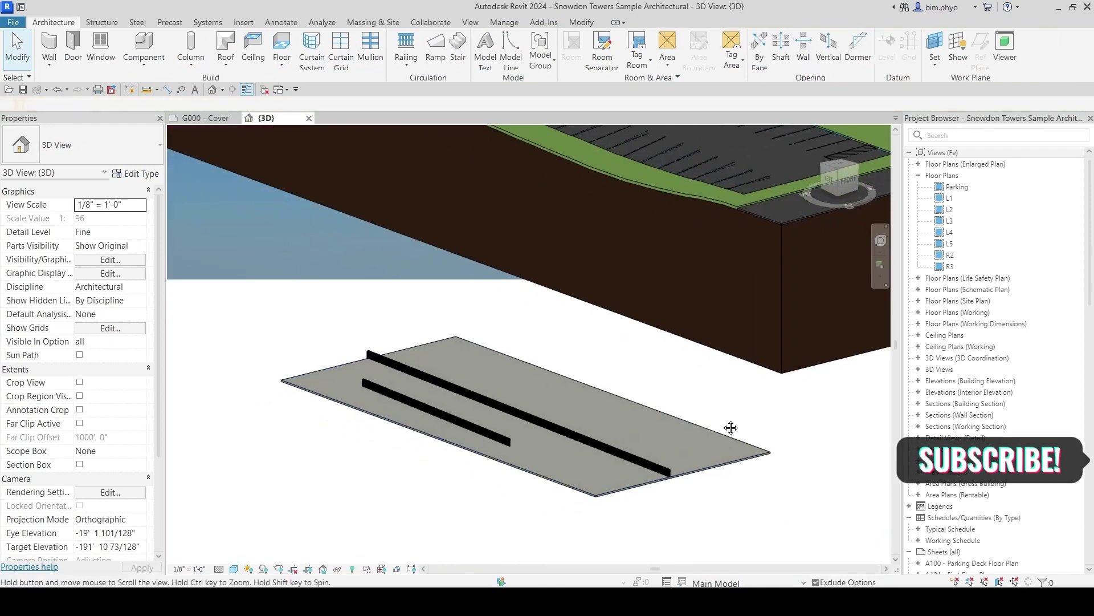
scroll(547, 458, "up", 5)
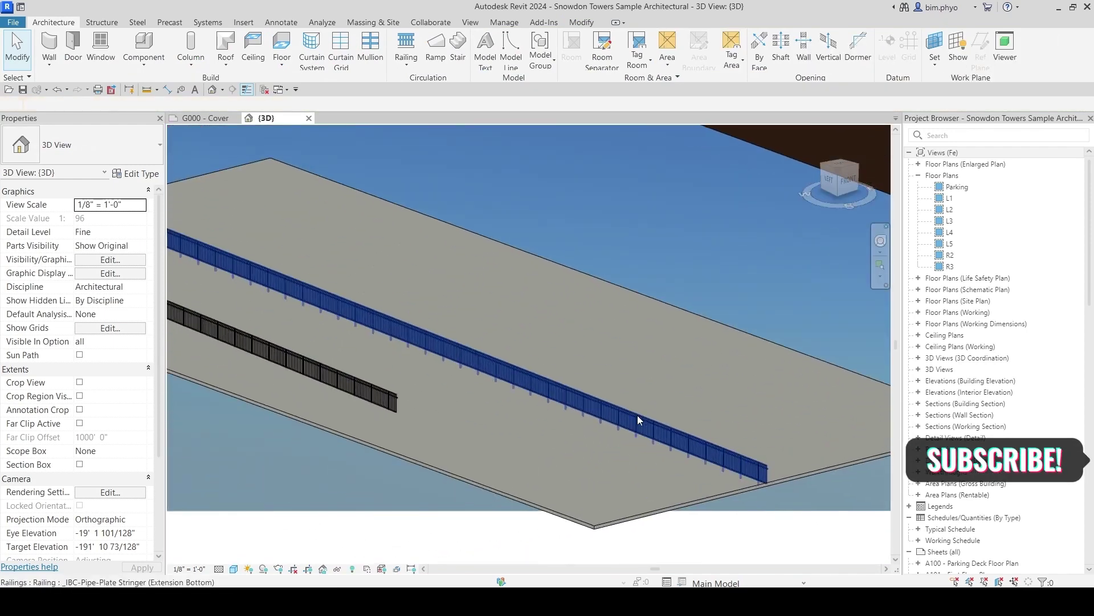
scroll(637, 419, "down", 5)
middle_click_drag(637, 420, 590, 370, "shift")
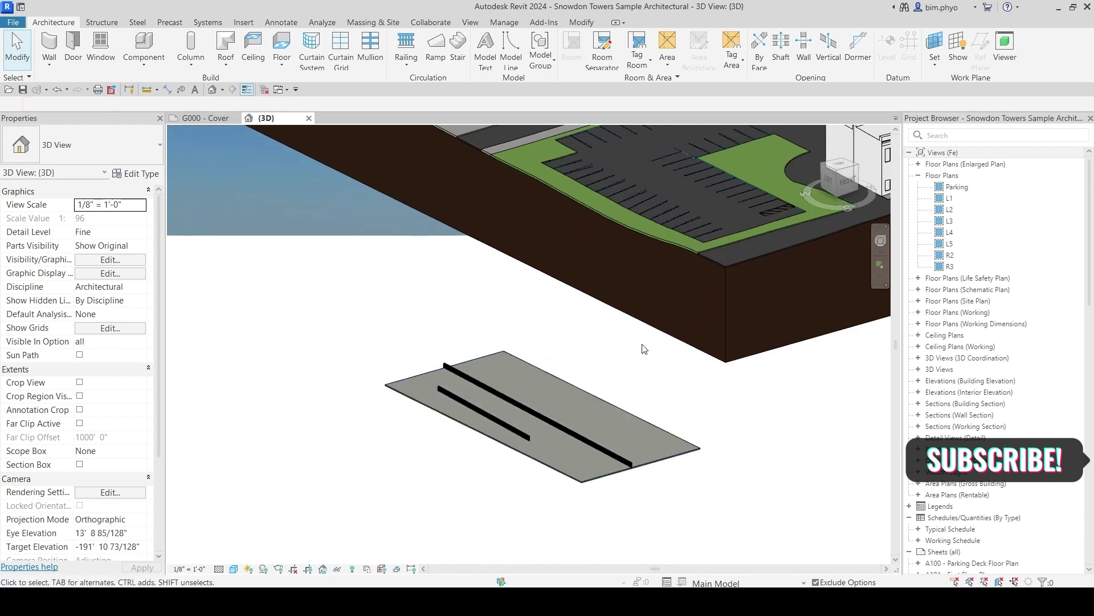
Open the Keyboard Shortcuts settings and widen the dialog while examining the Pipe Connector and Reference Line commands
key("k")
key("s")
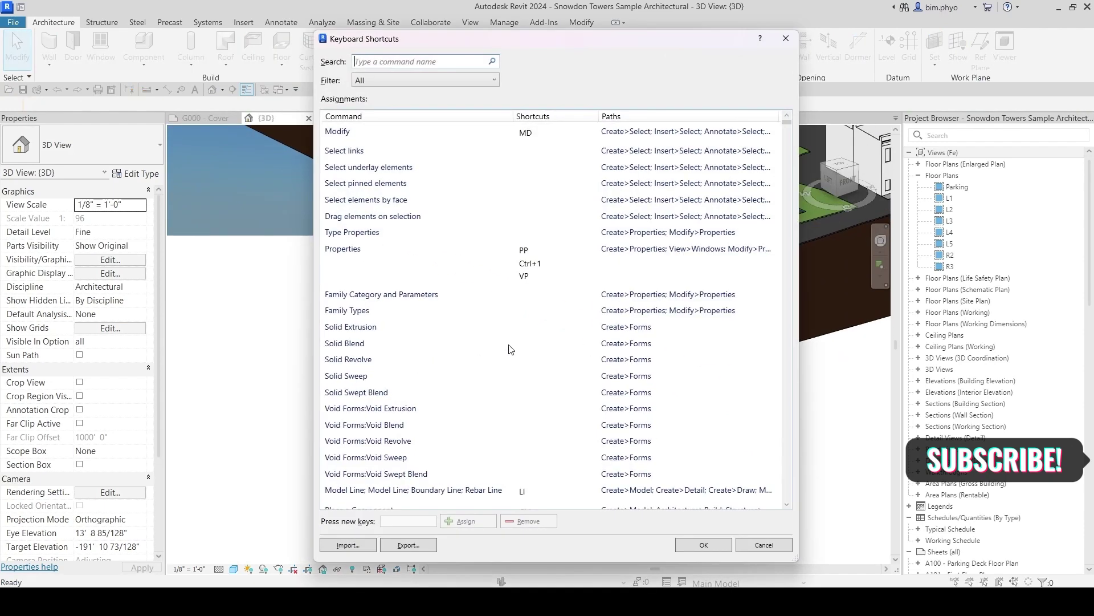
scroll(405, 308, "down", 7)
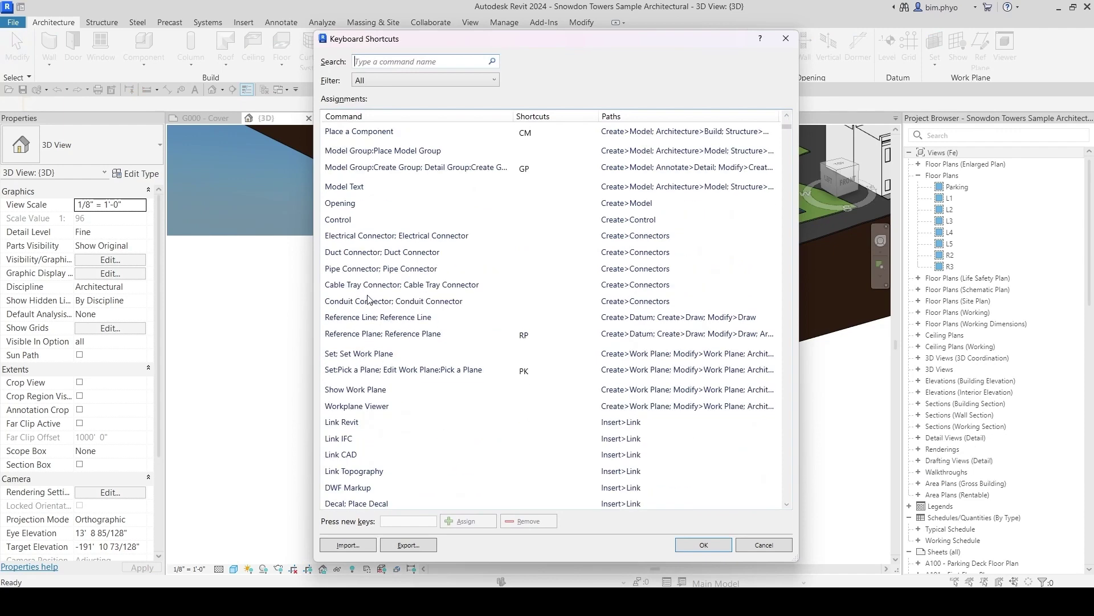
left_click(362, 270)
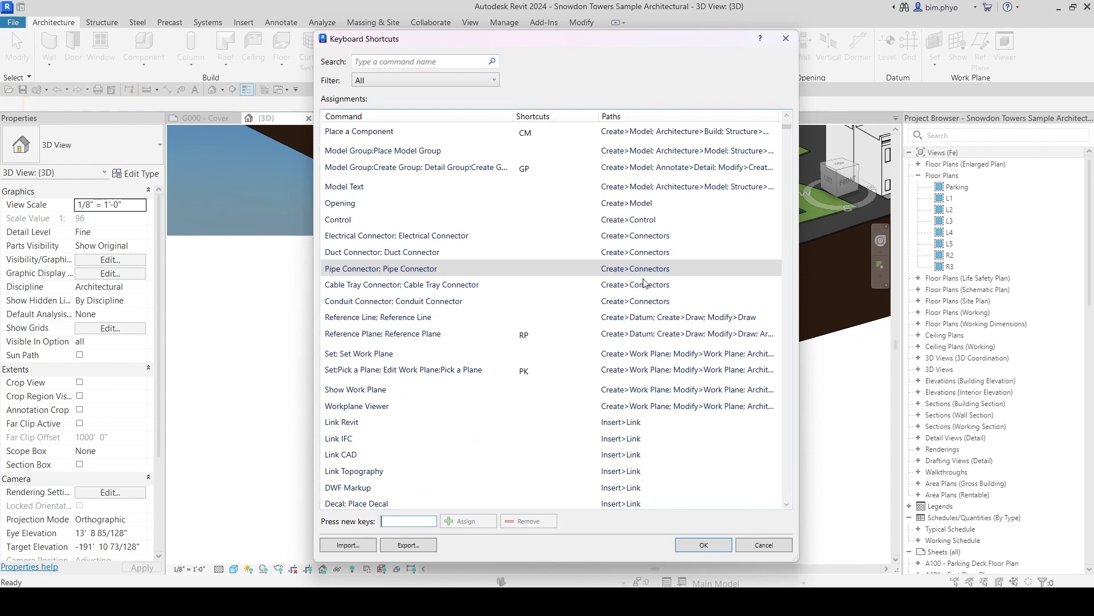
left_click_drag(502, 40, 475, 59)
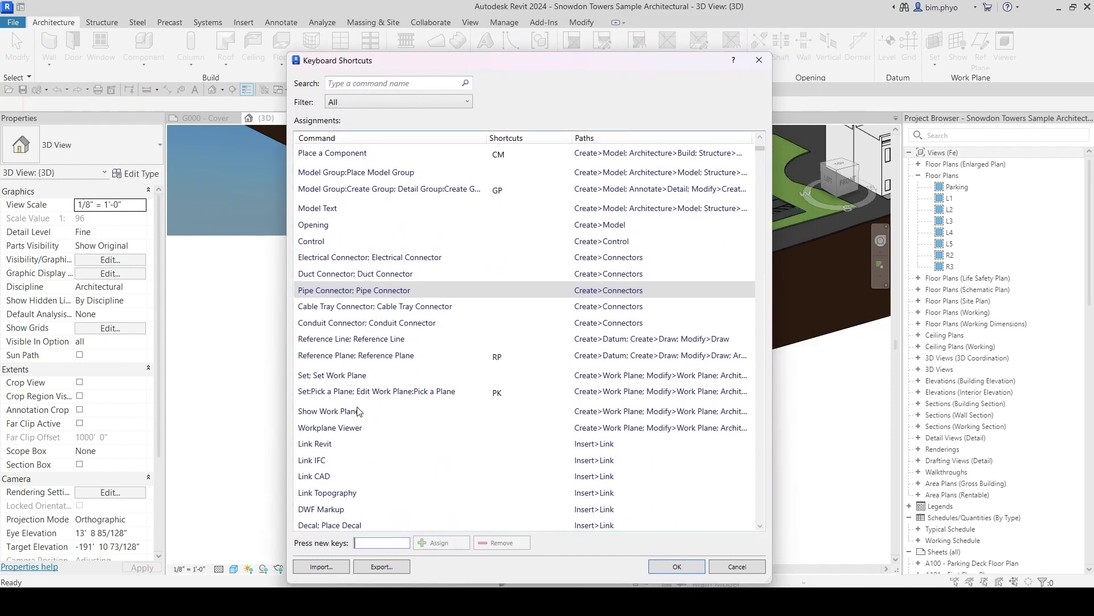
left_click(345, 339)
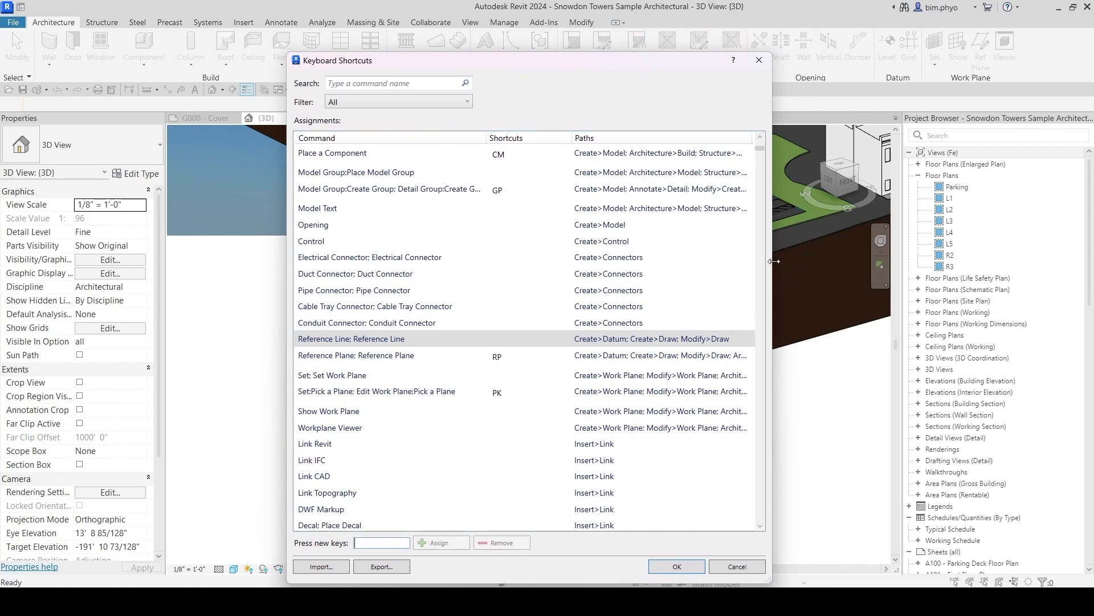
left_click_drag(774, 261, 920, 261)
Browse the shortcut assignments of the Insert, Annotate and View commands, return to the start of the list and close the settings
scroll(628, 358, "down", 10)
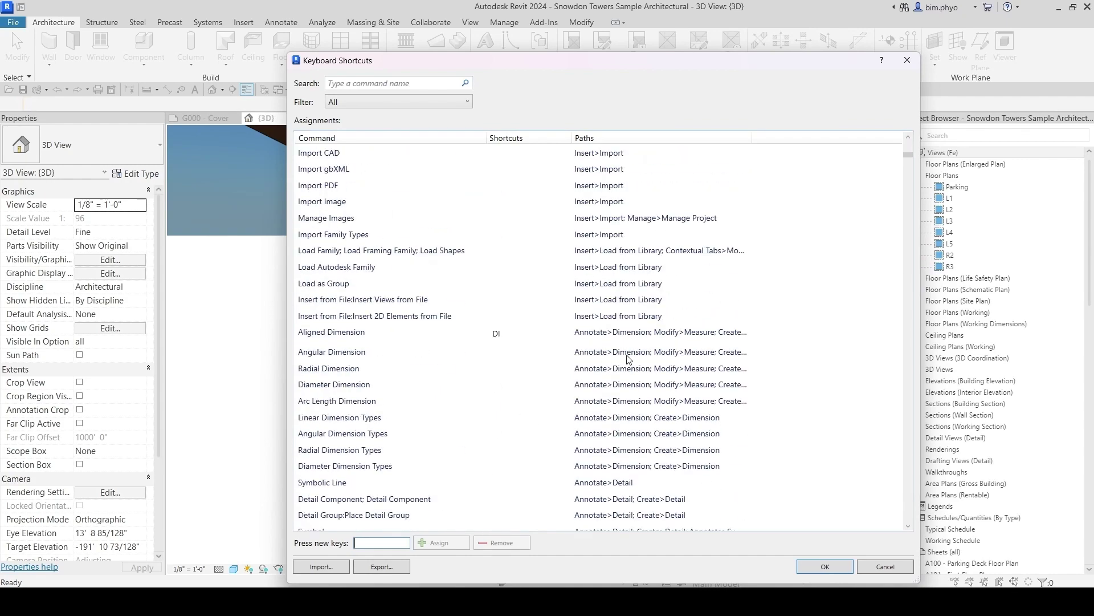
scroll(629, 358, "down", 5)
left_click(907, 190)
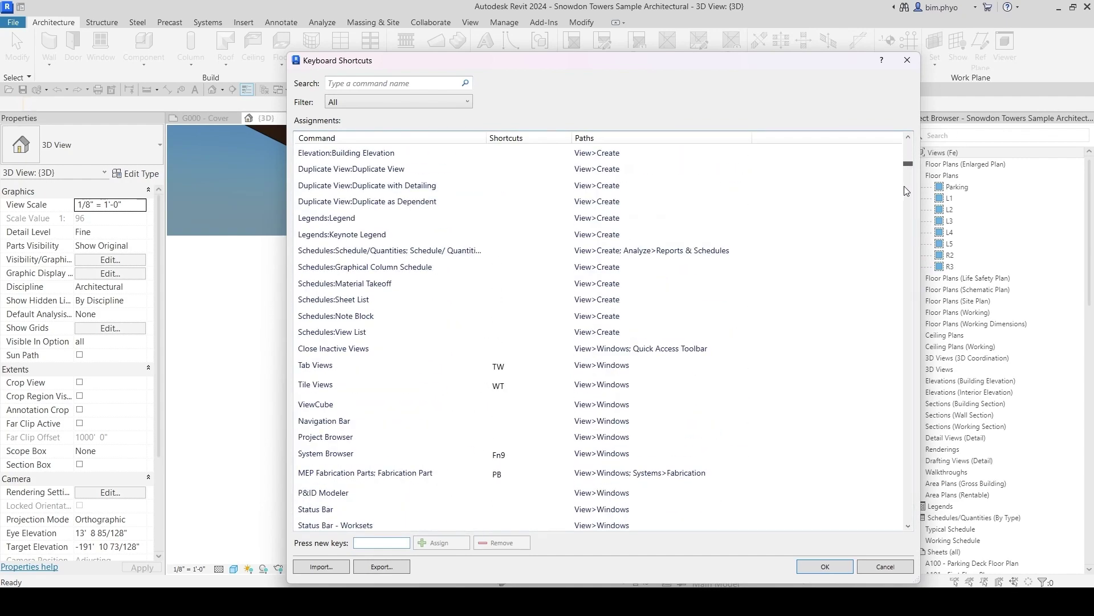
scroll(906, 190, "up", 10)
key("Escape")
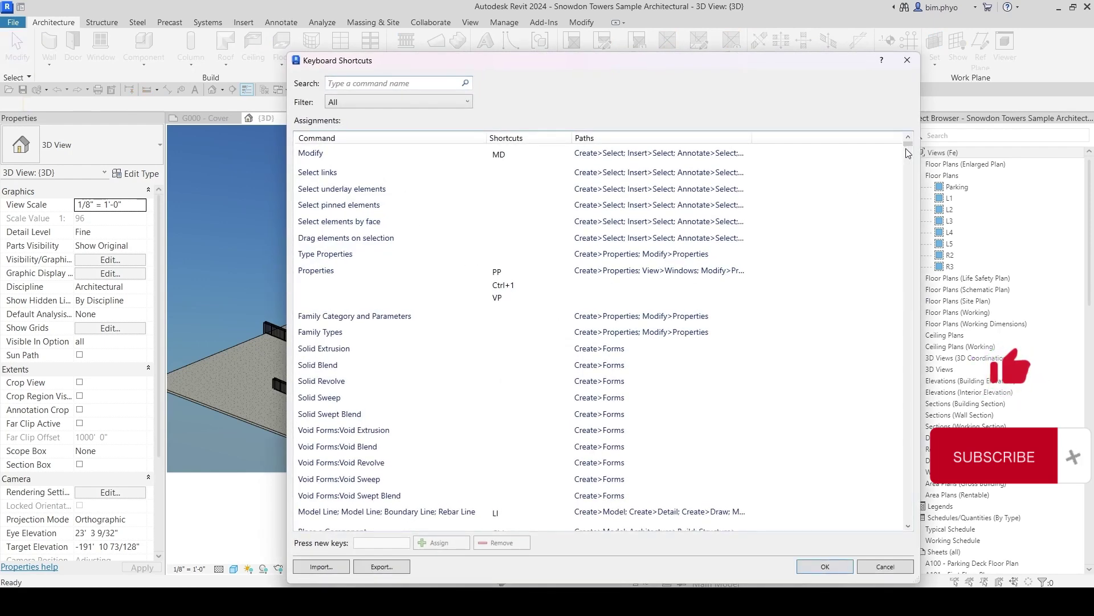
Examine the shortcuts of the View window and Manage settings commands, including Keyboard Shortcuts, and accept the settings
scroll(909, 251, "down", 15)
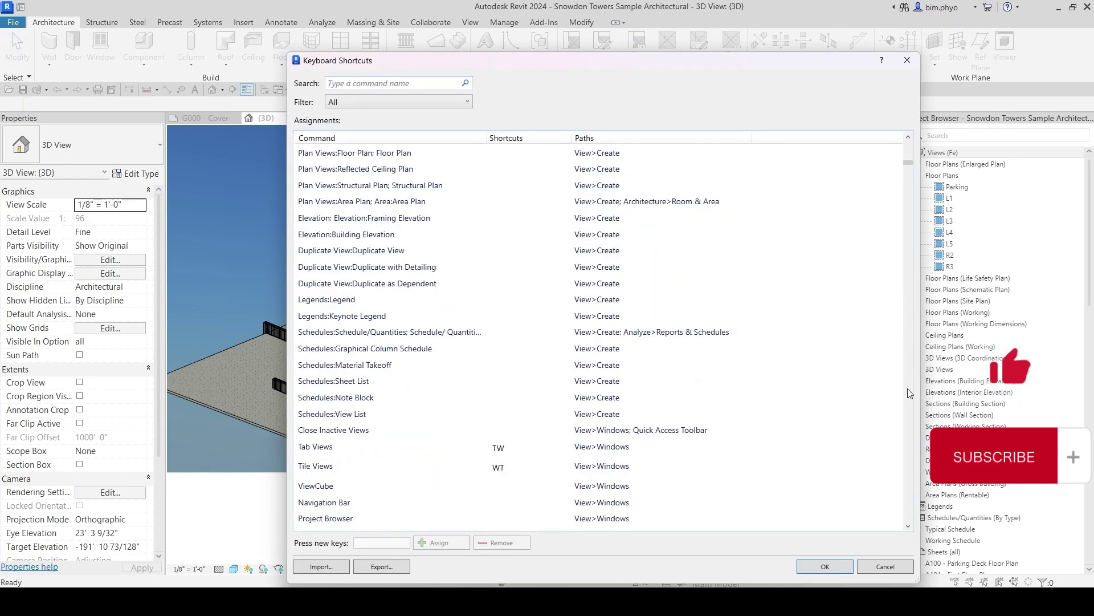
scroll(907, 393, "down", 8)
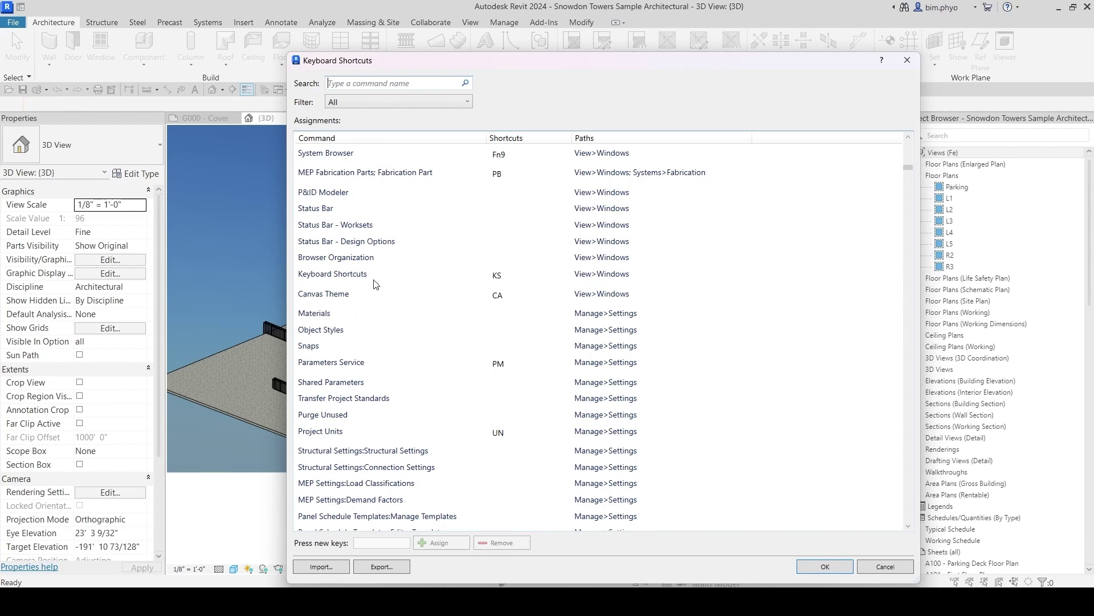
left_click(820, 566)
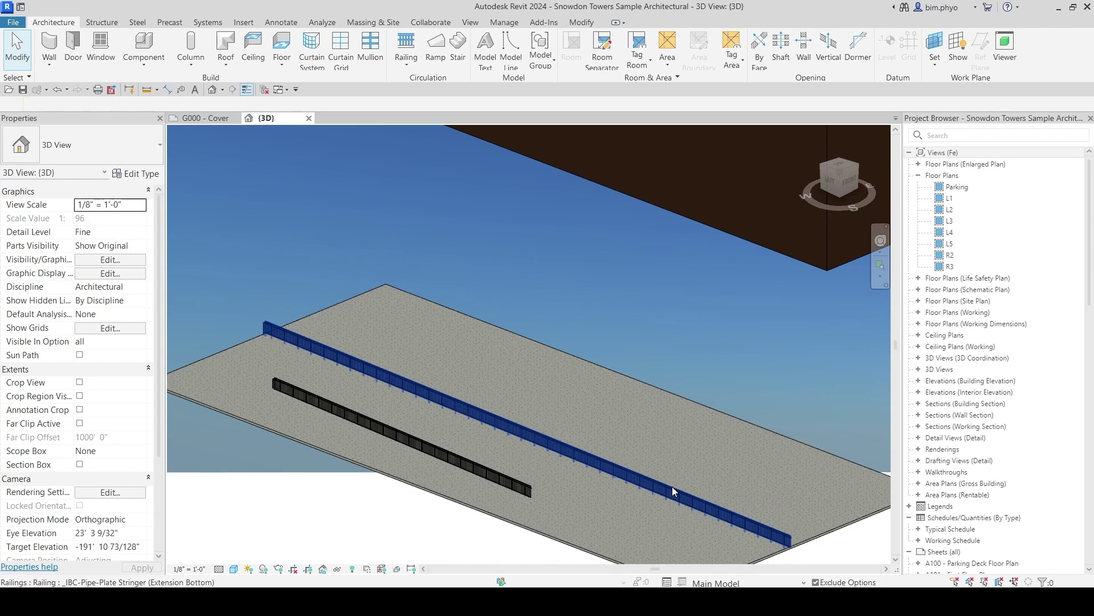
scroll(594, 391, "down", 4)
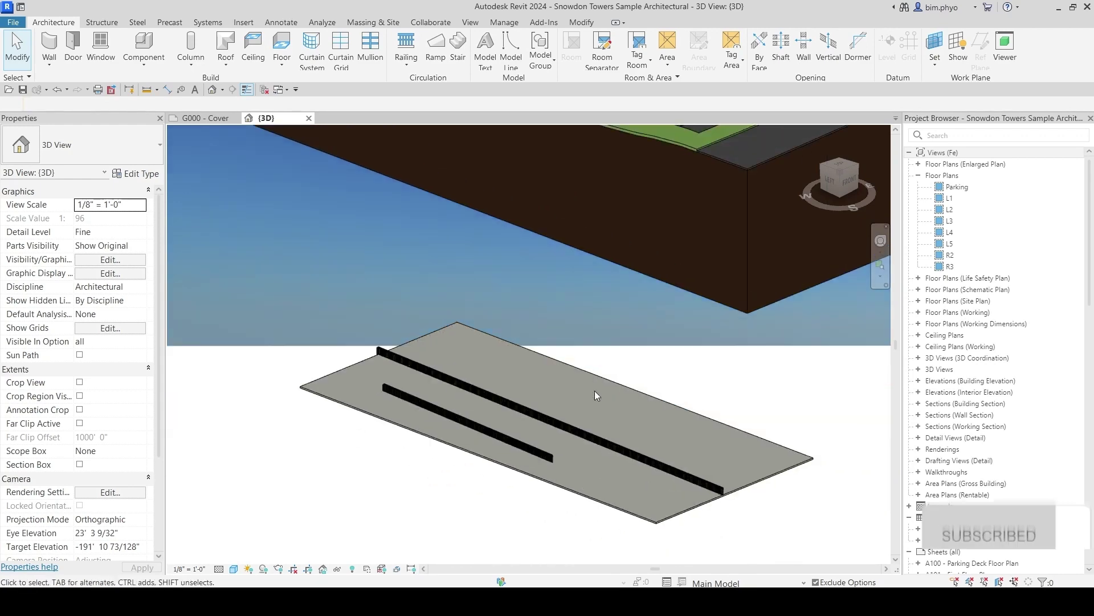